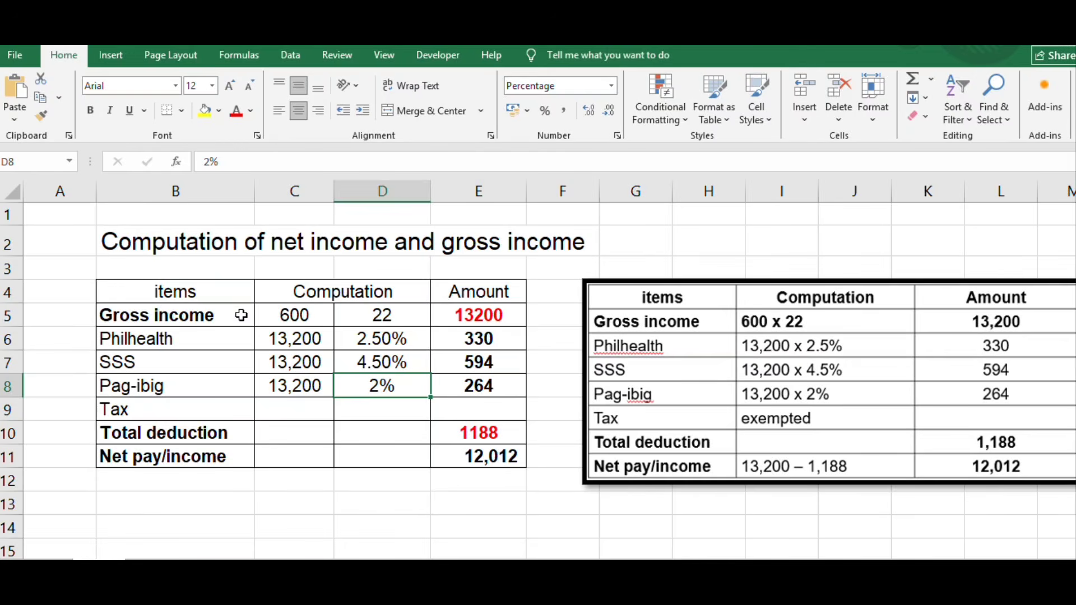
Examine the items list and the two Computation columns of the net income table.
drag(224, 295, 212, 453)
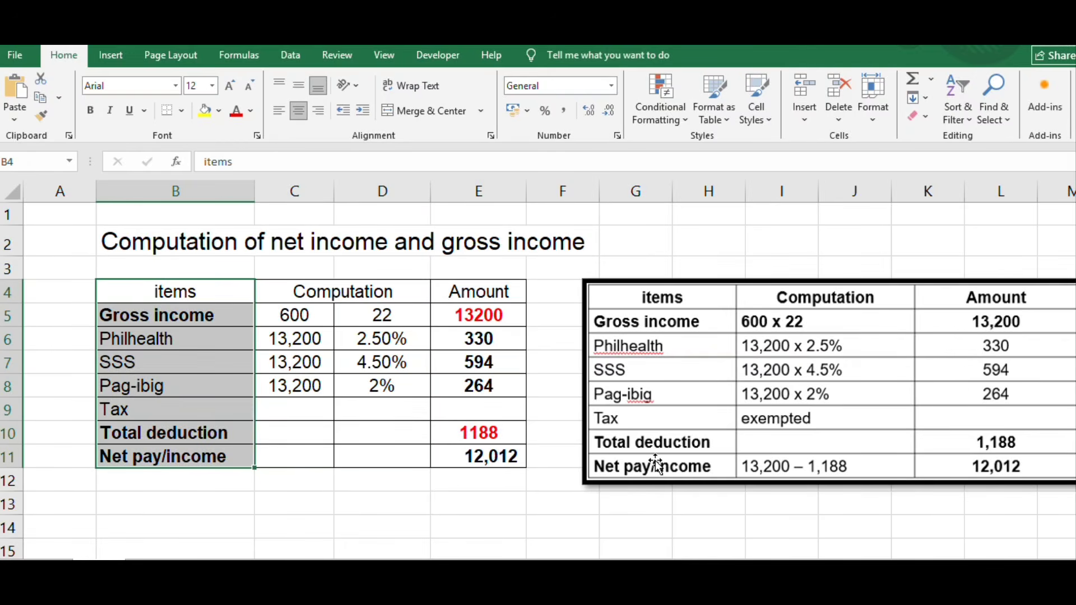
click(247, 432)
click(191, 339)
click(197, 294)
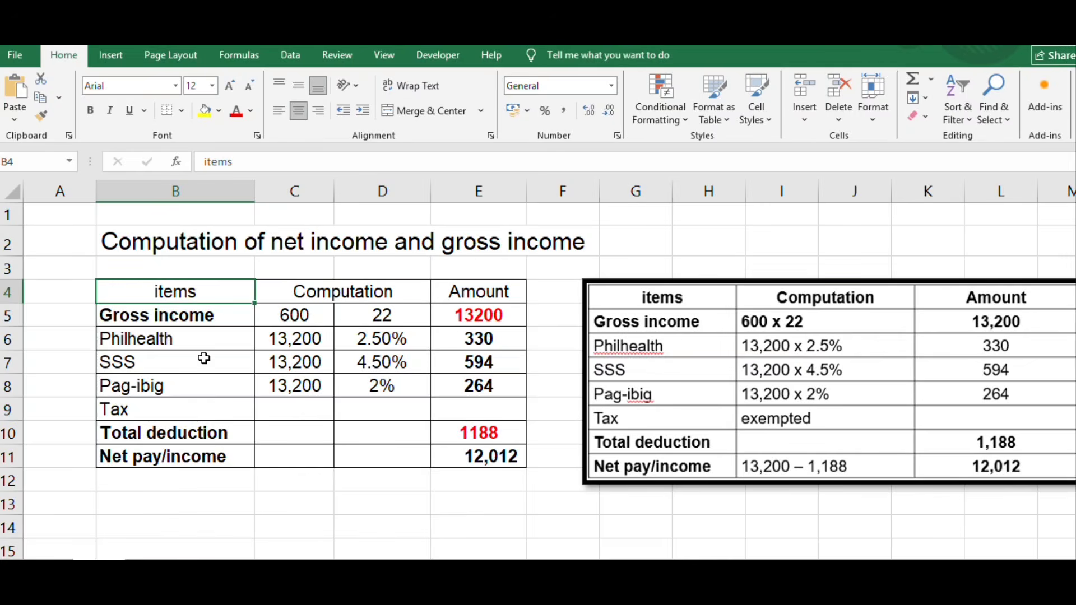
click(366, 290)
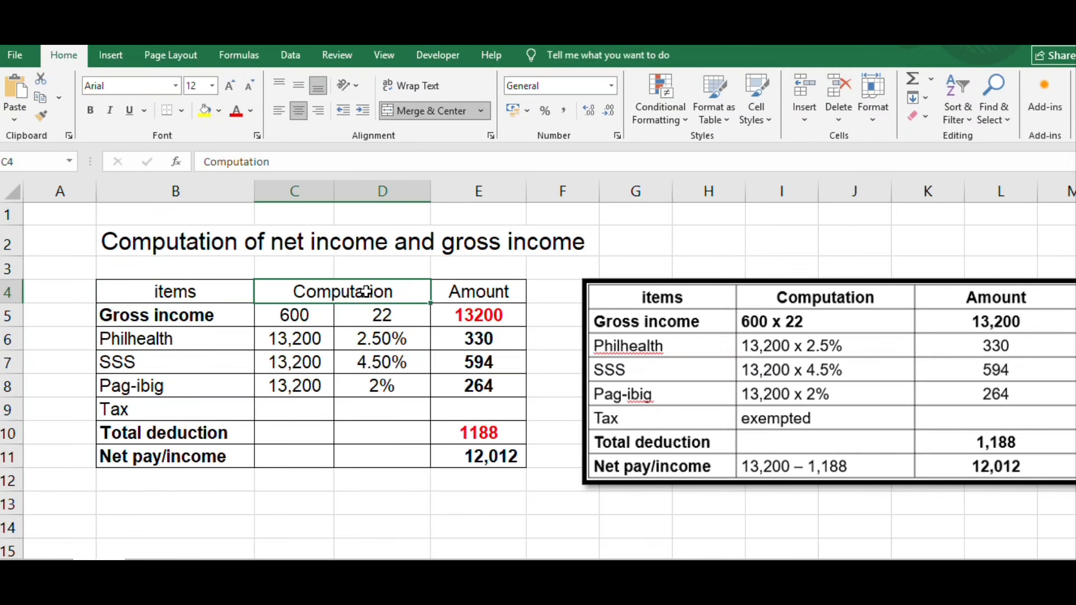
drag(366, 290, 358, 445)
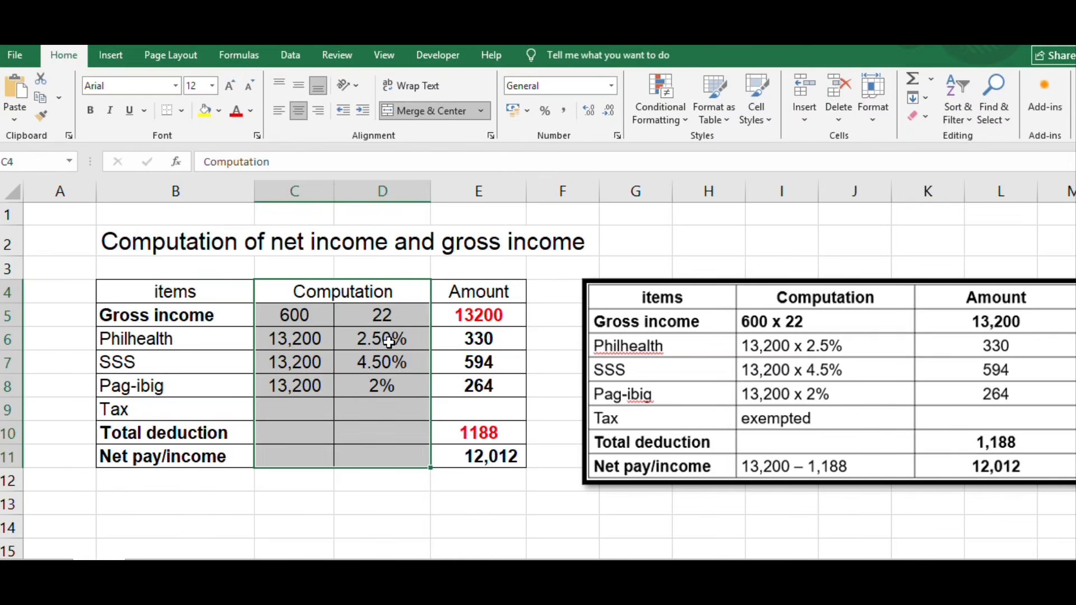
drag(295, 317, 304, 396)
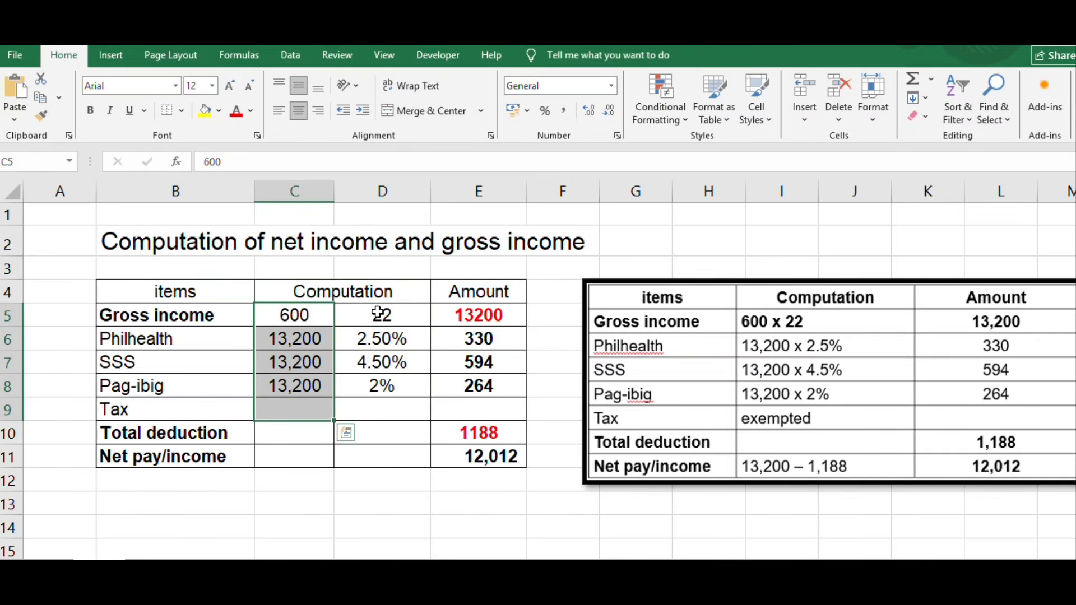
drag(372, 315, 378, 411)
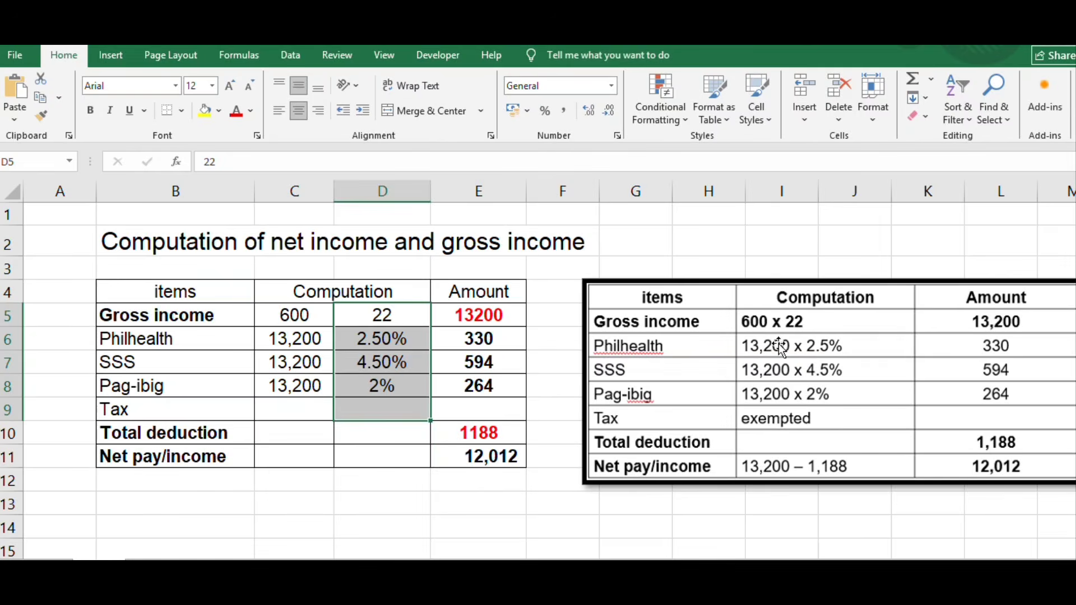
Examine the base and rate of each deduction row, plus the gross income row and its amount formula.
drag(291, 338, 383, 338)
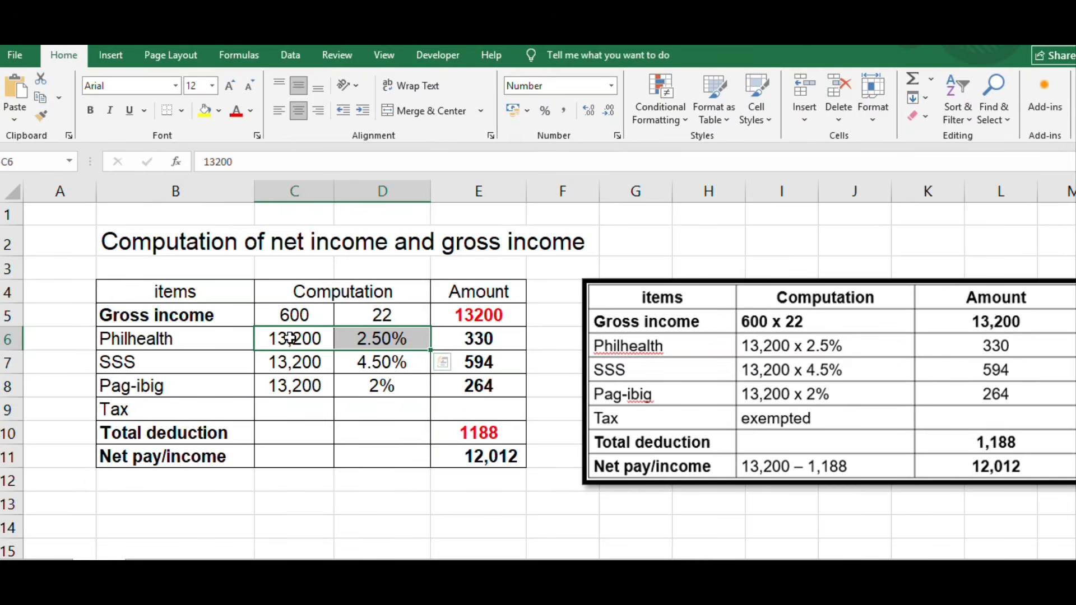
click(290, 365)
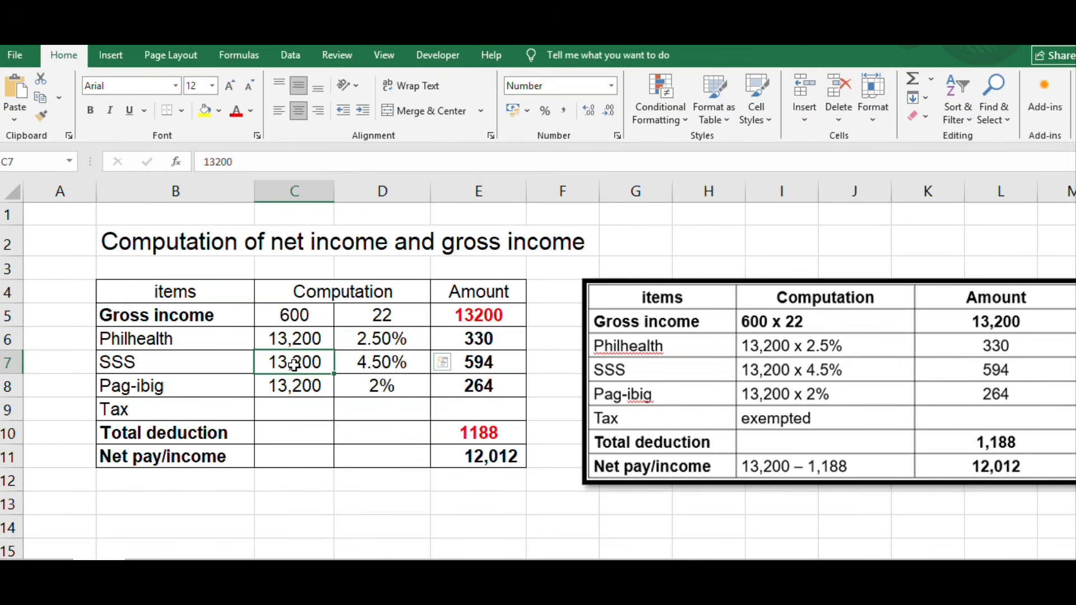
drag(294, 365, 381, 364)
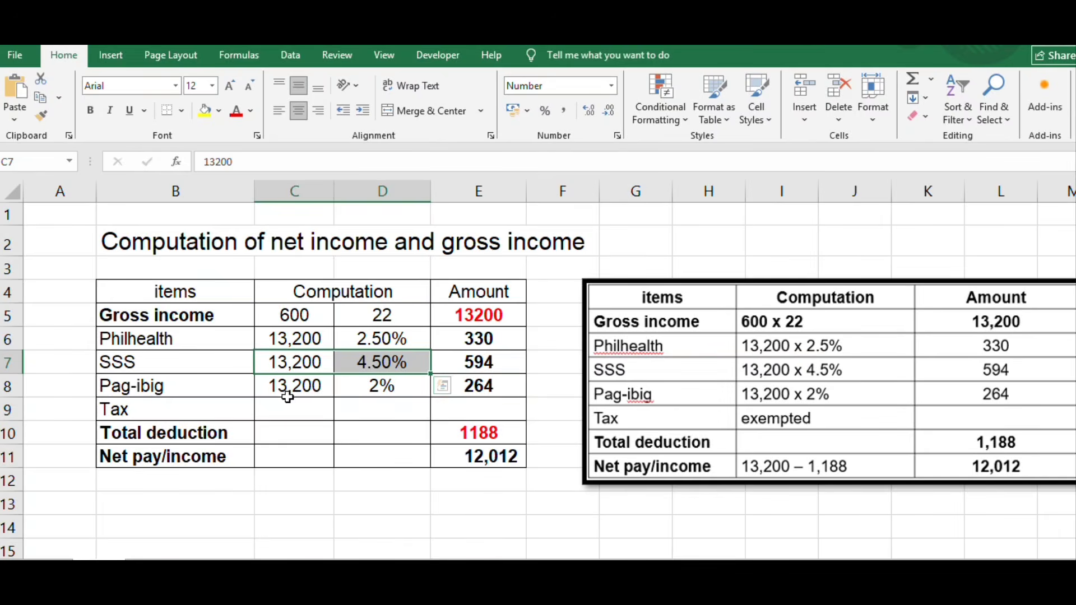
drag(293, 393, 374, 393)
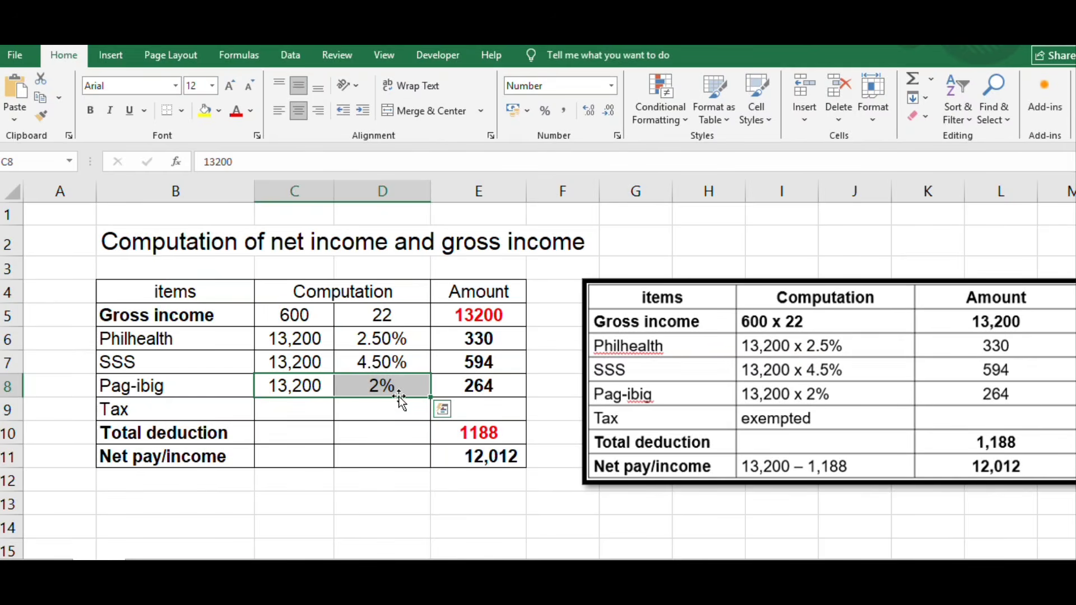
click(377, 417)
drag(297, 315, 367, 406)
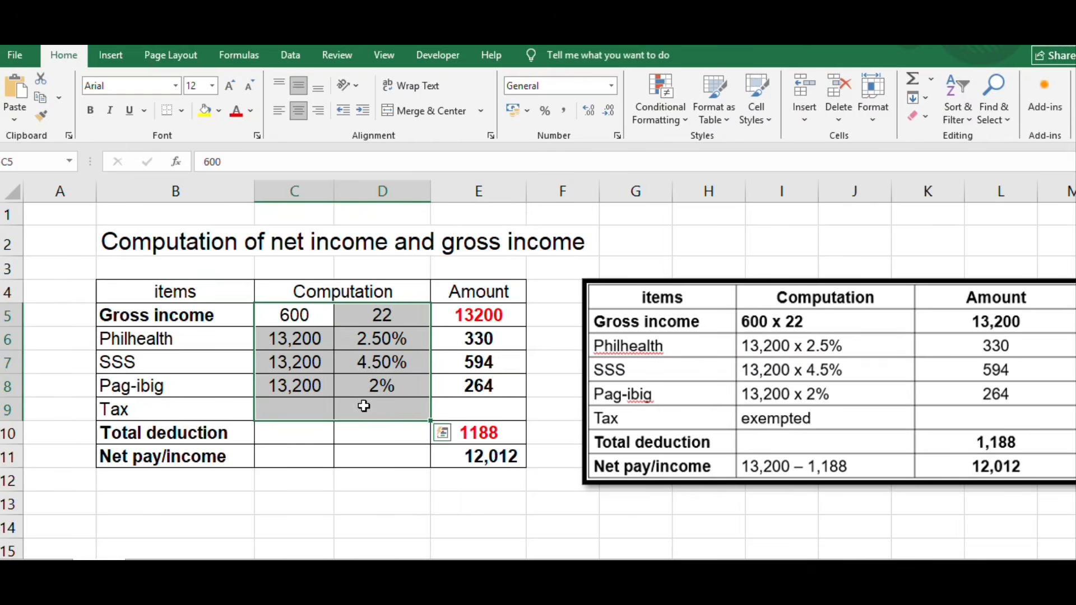
click(335, 470)
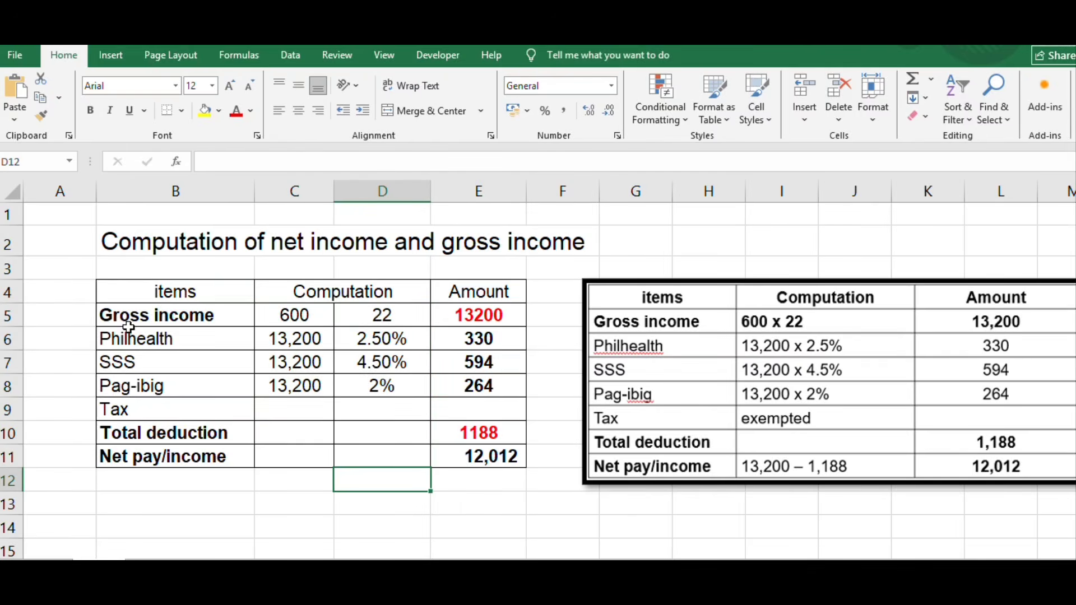
click(105, 315)
drag(105, 315, 380, 314)
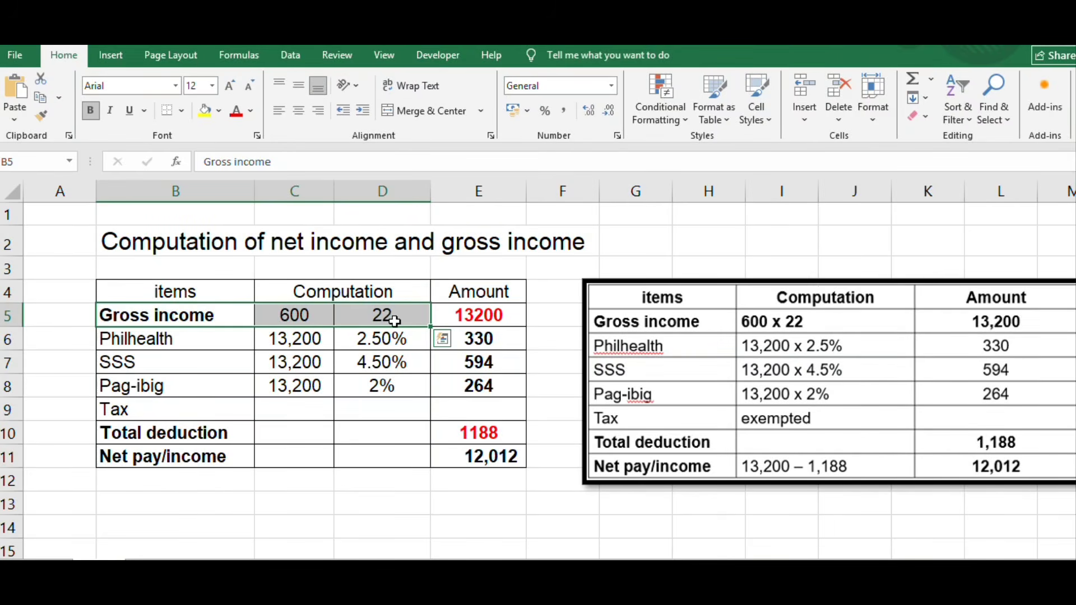
click(491, 319)
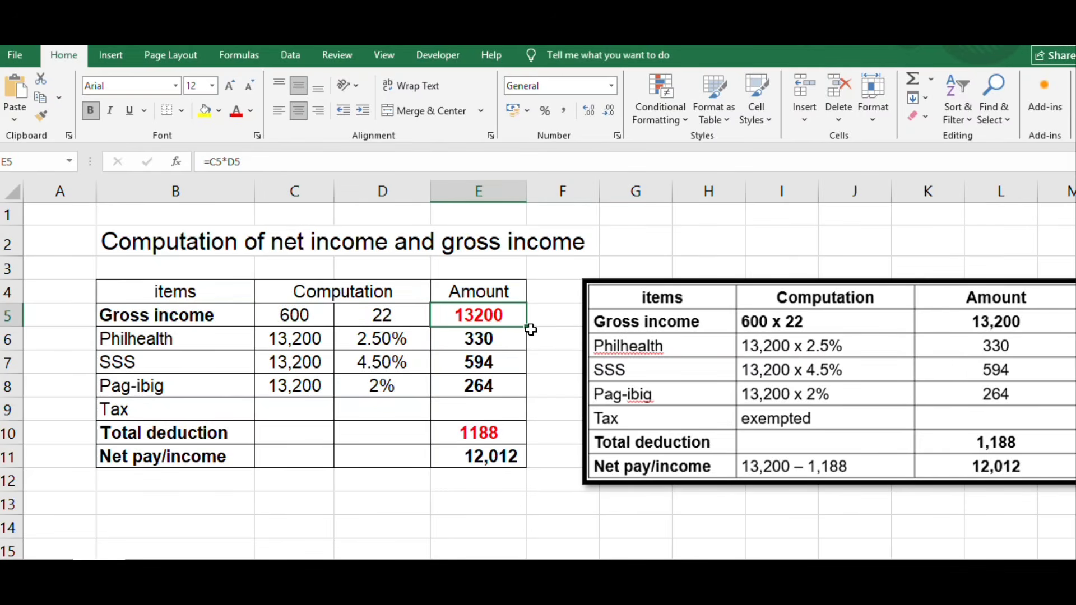
Clear all the values in the Amount column, from gross income down to net pay (E5:E11).
drag(497, 318, 483, 453)
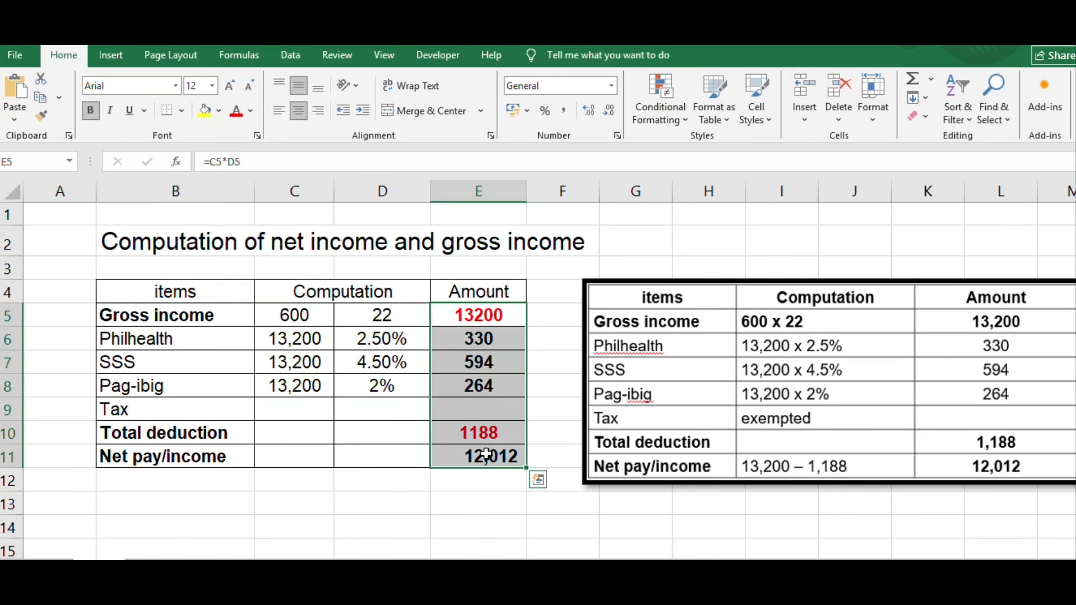
key(Delete)
click(495, 417)
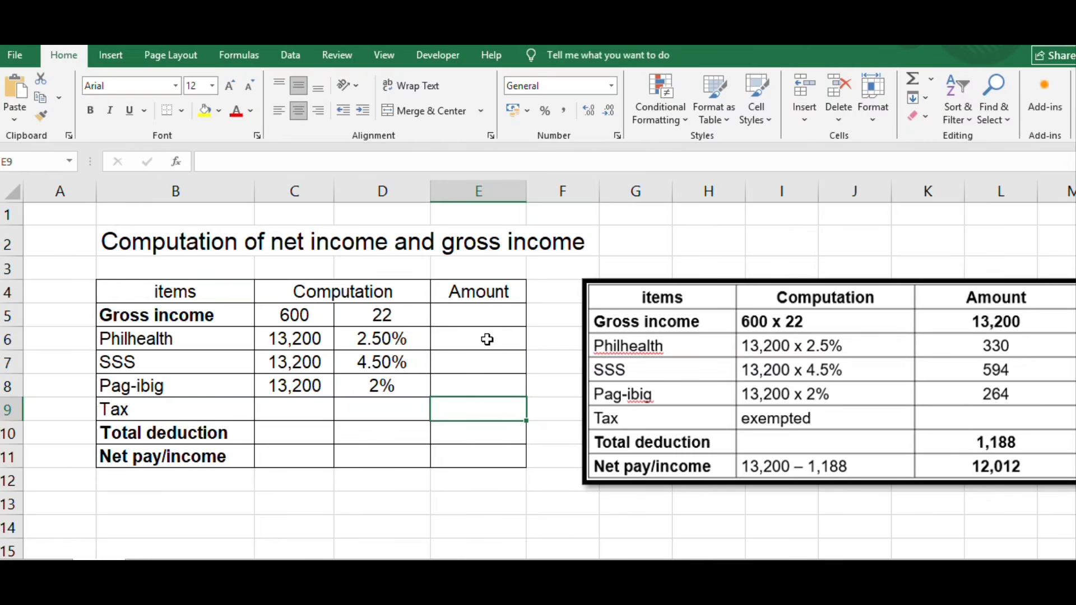
Examine the computation values for Philhealth, SSS, Pag-ibig and gross income against the empty Amount cells.
click(145, 342)
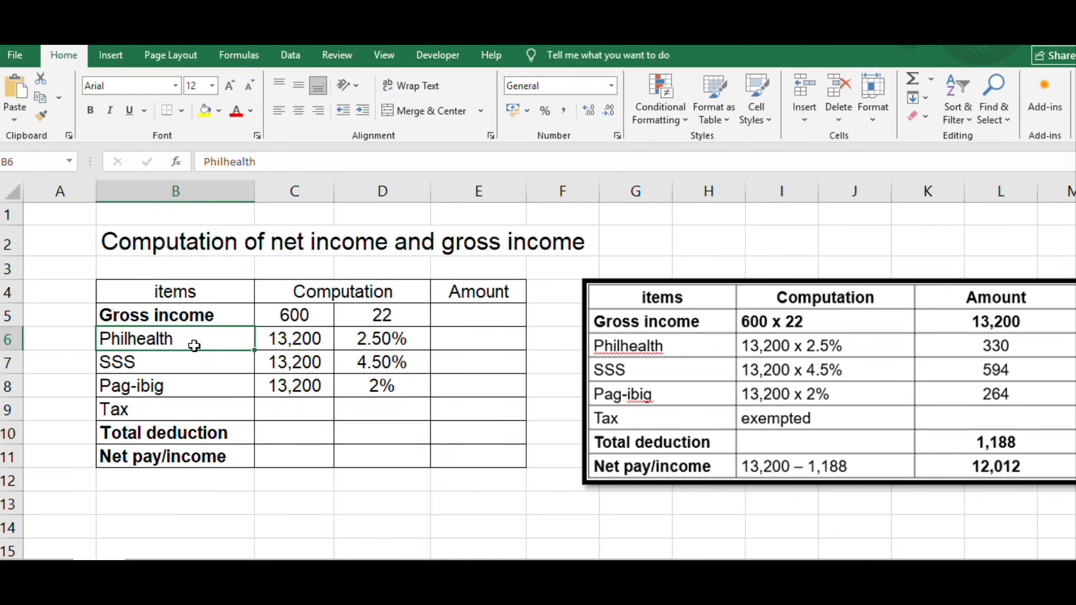
click(292, 339)
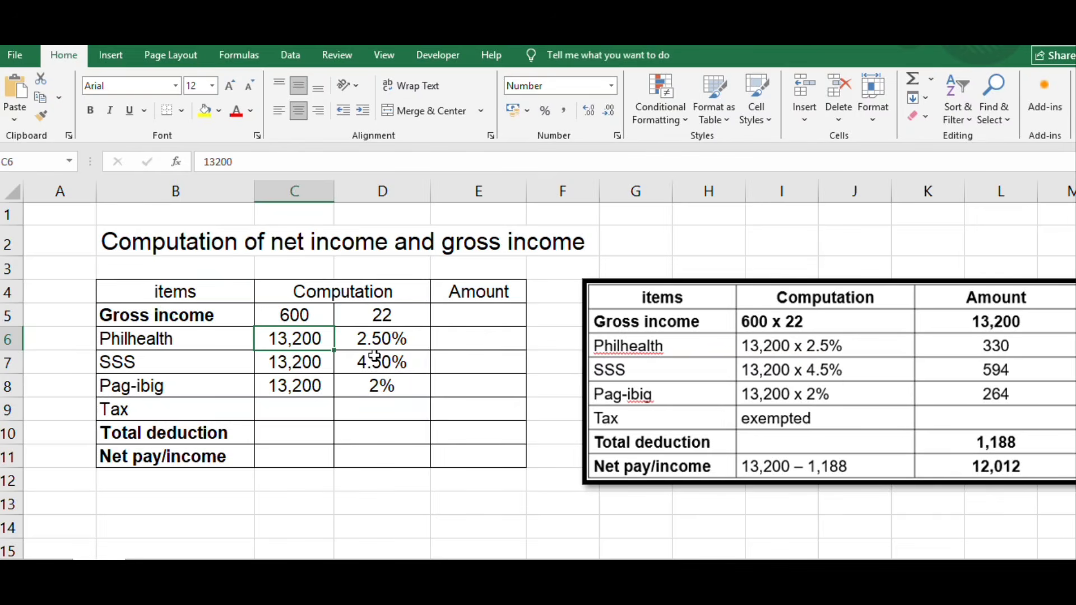
click(185, 363)
drag(180, 363, 356, 362)
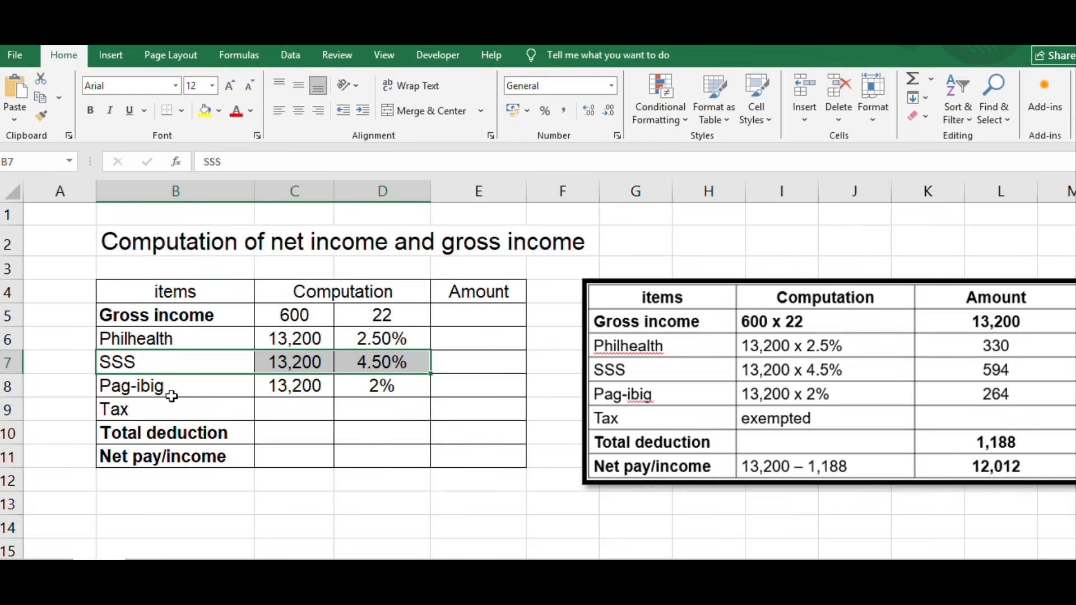
click(261, 391)
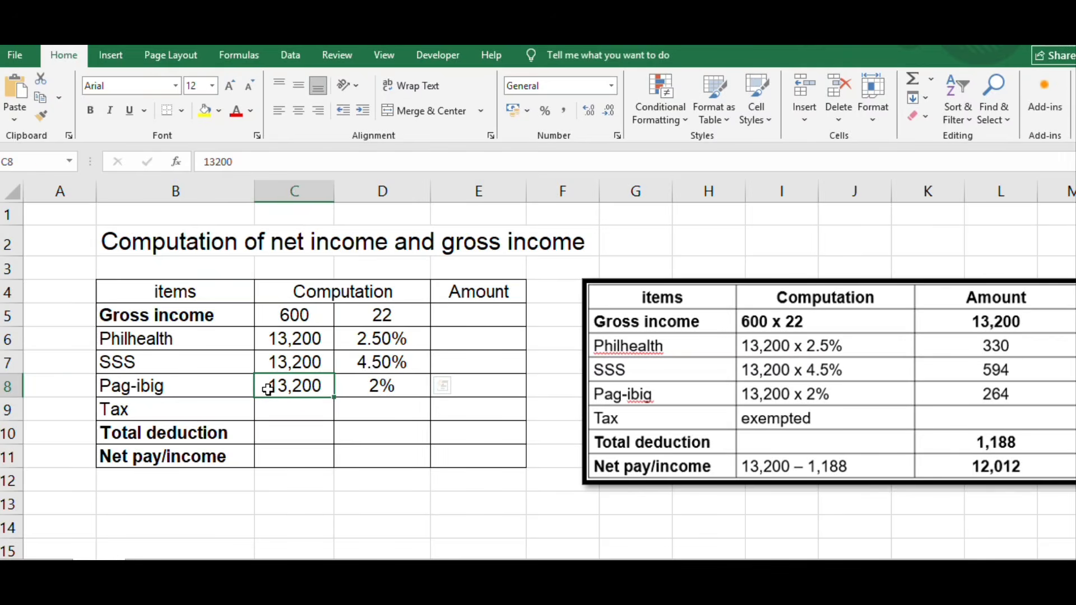
drag(267, 389, 362, 386)
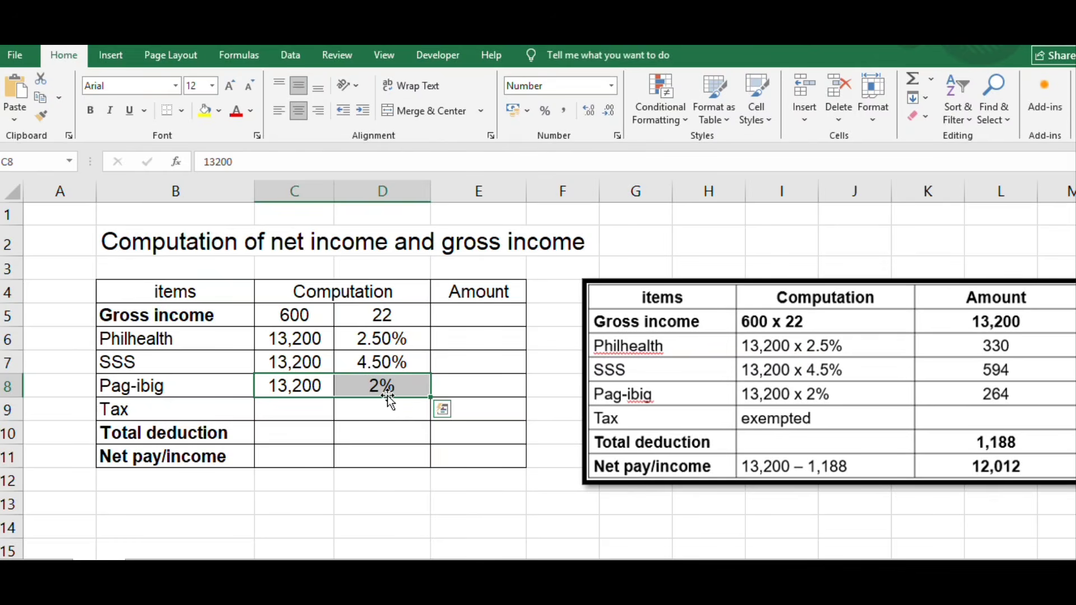
click(446, 380)
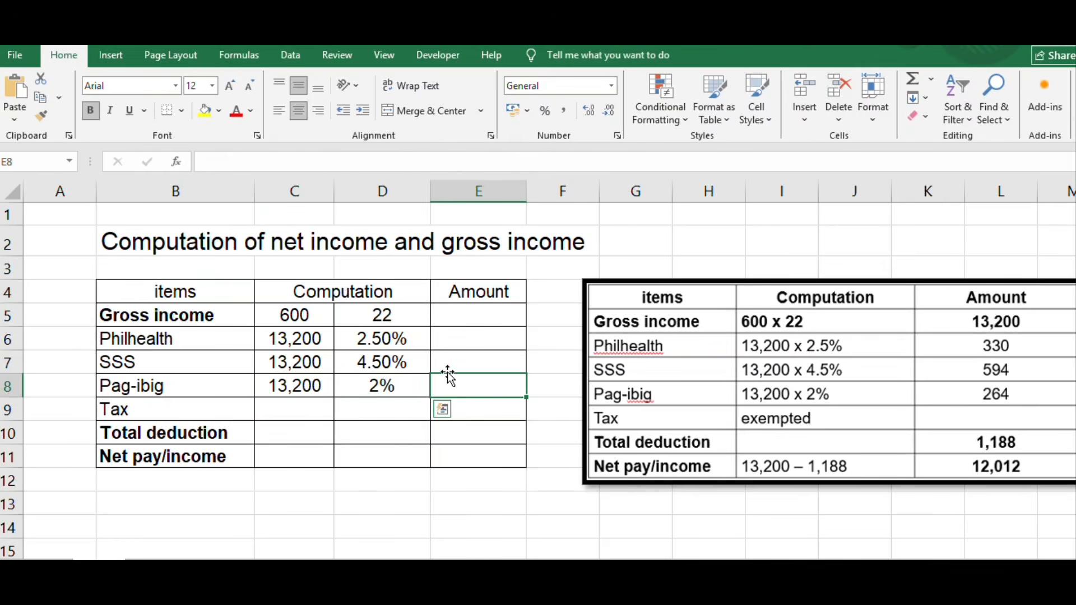
drag(319, 320, 373, 385)
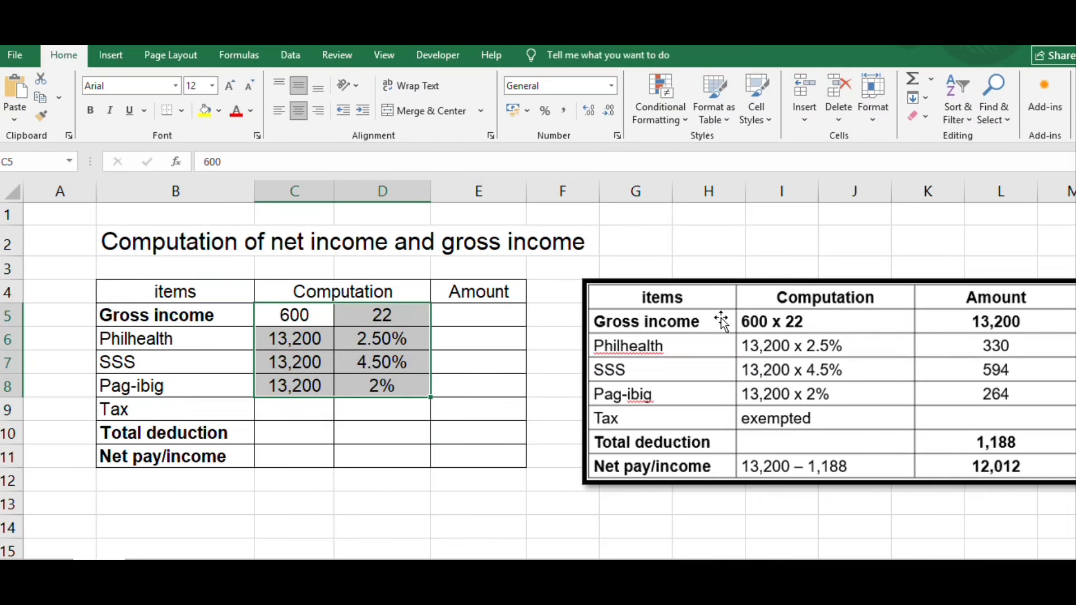
click(512, 319)
click(172, 319)
drag(172, 318, 448, 320)
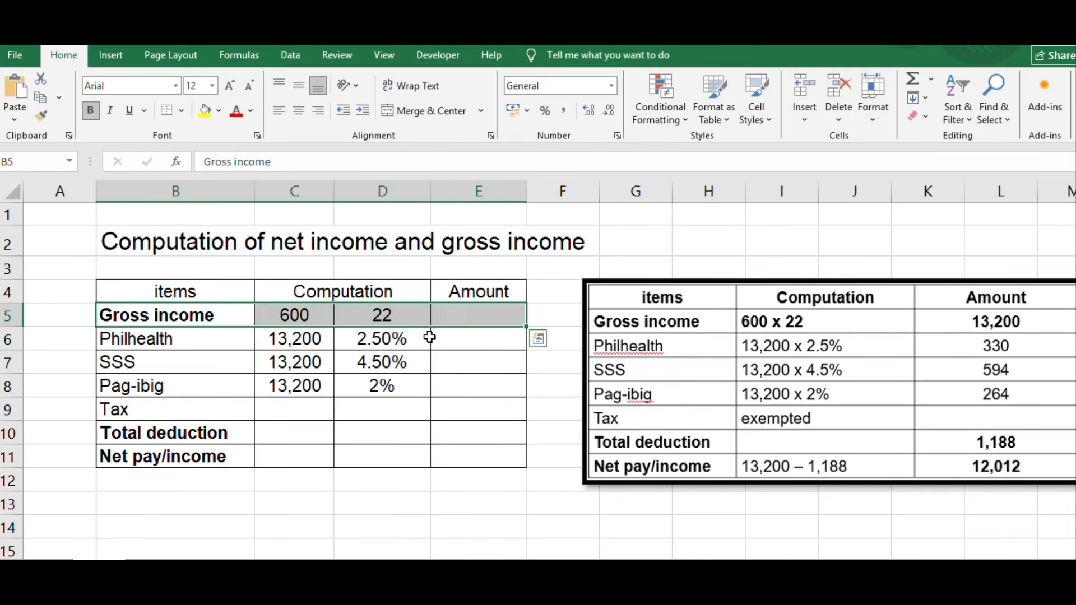
click(462, 374)
Compute the gross income amount in E5 with the formula =C5*D5.
click(463, 315)
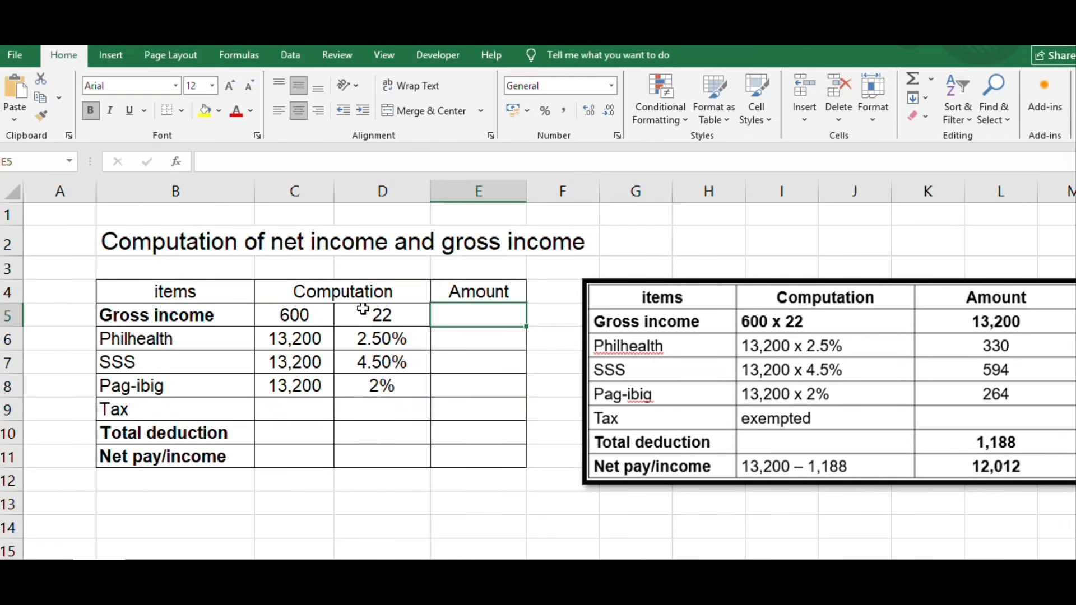
click(455, 332)
click(465, 316)
text(=)
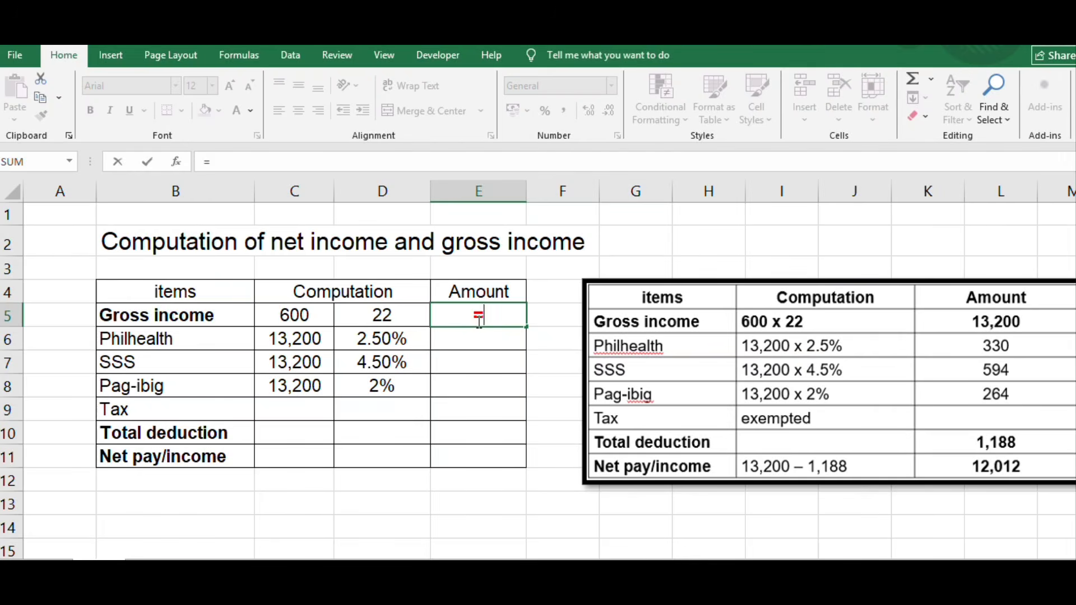
click(307, 313)
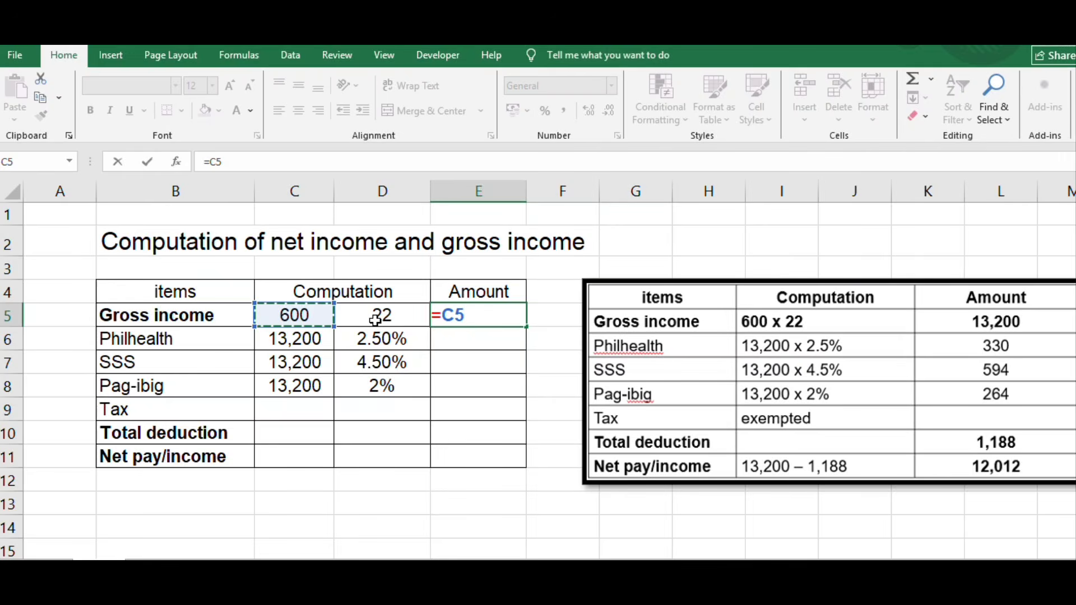
text(*)
click(402, 325)
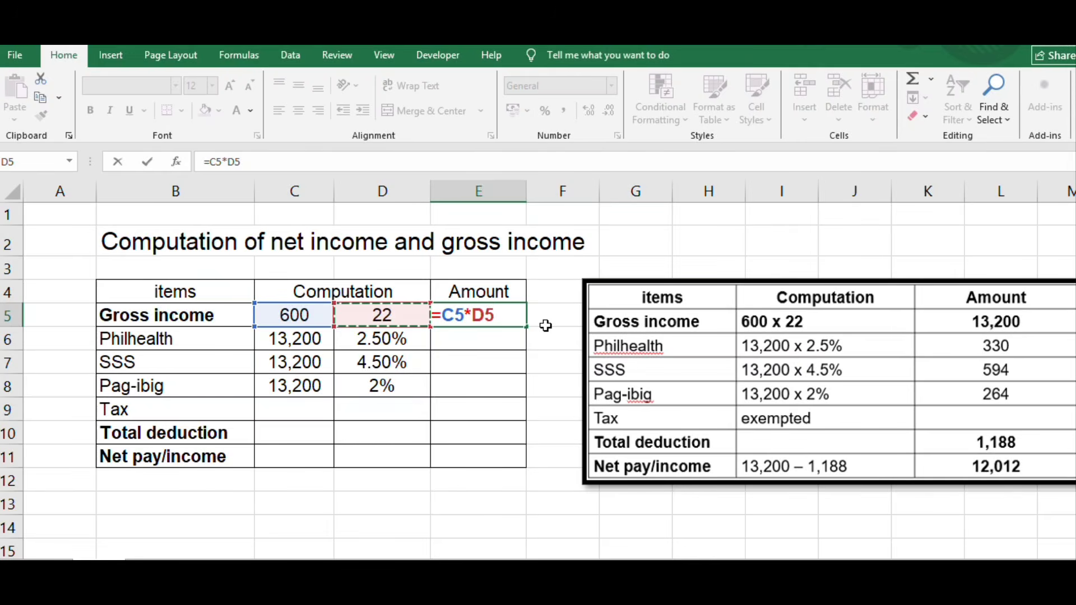
key(Return)
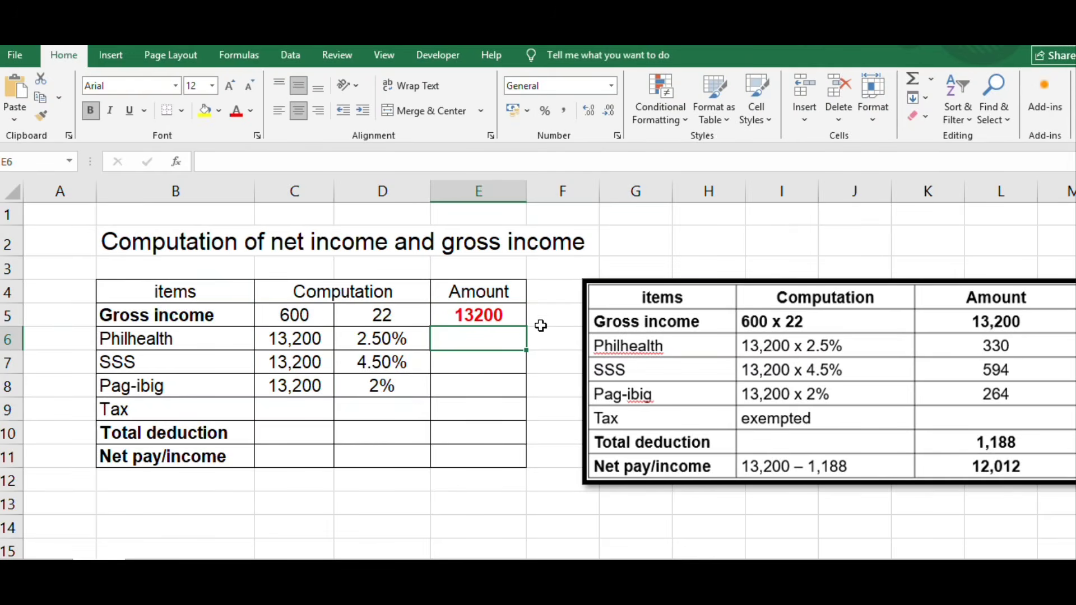
Compute the Philhealth deduction amount in E6 with the formula =C6*D6.
click(470, 319)
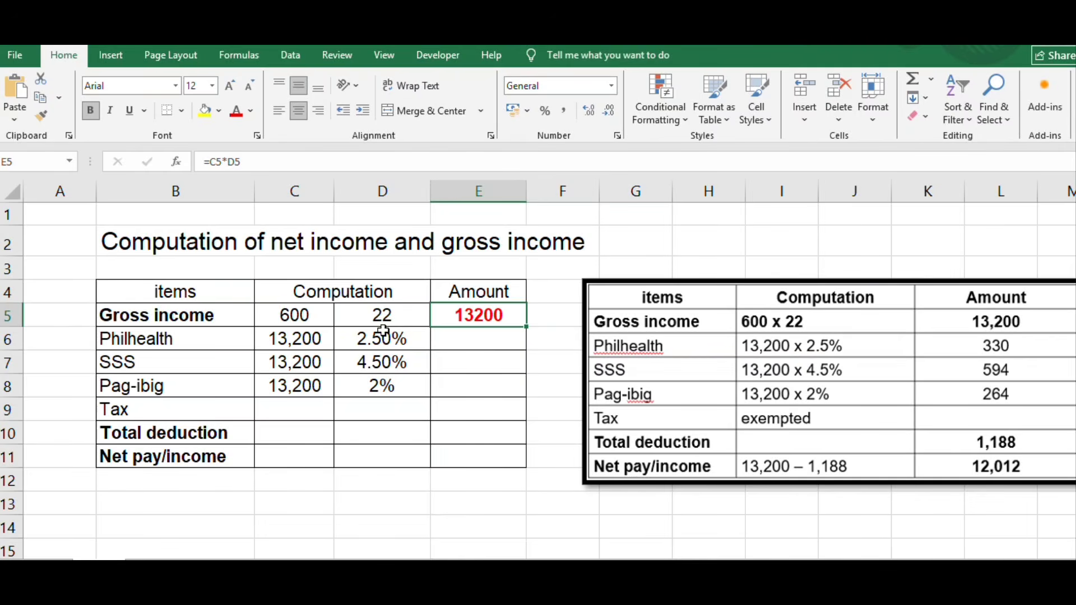
click(473, 339)
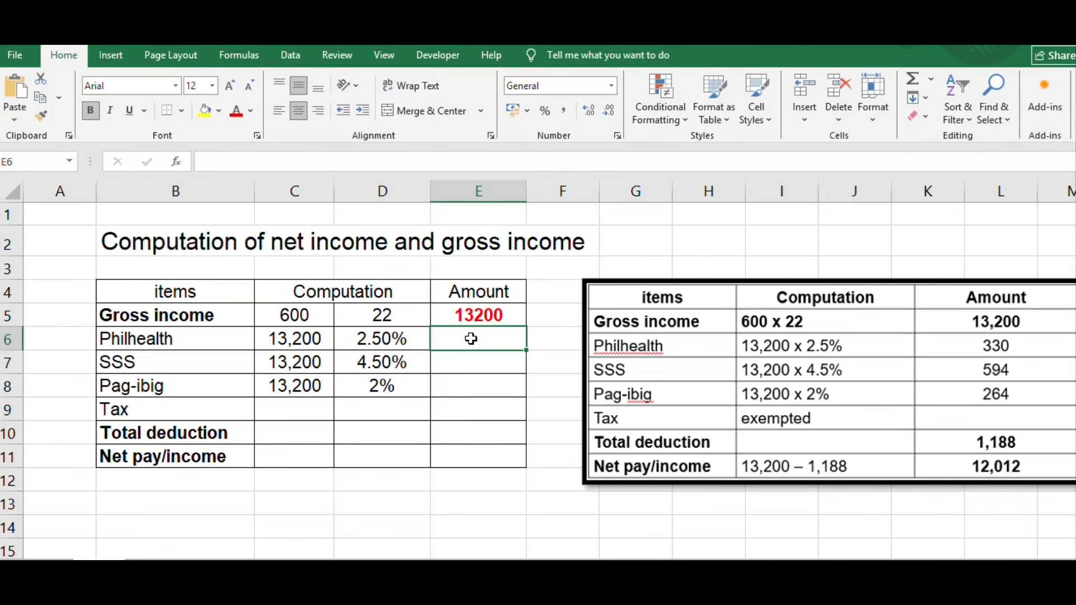
double_click(470, 335)
text(=)
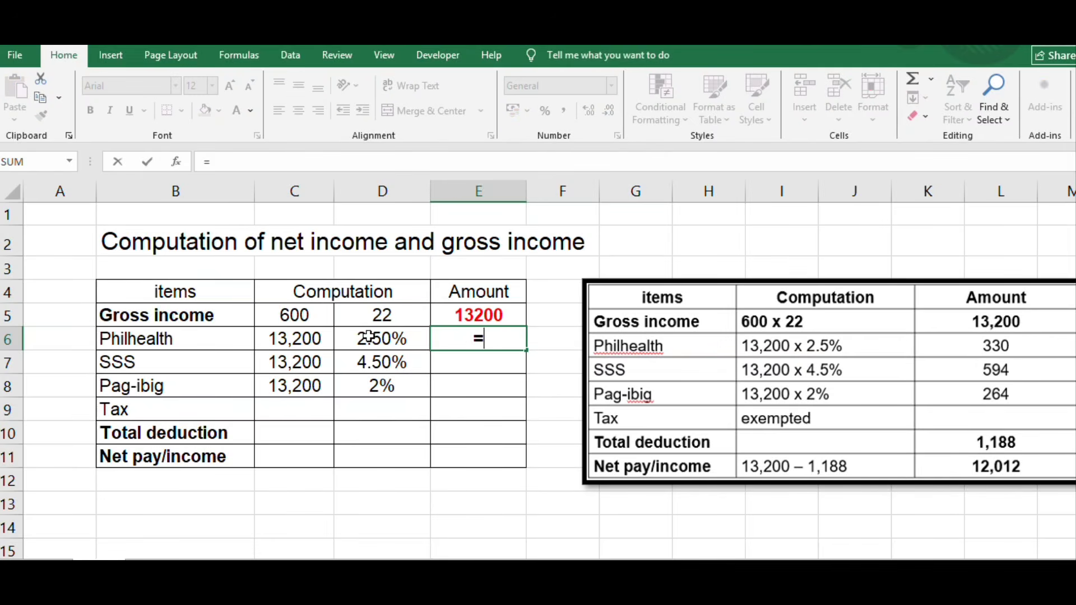
click(303, 338)
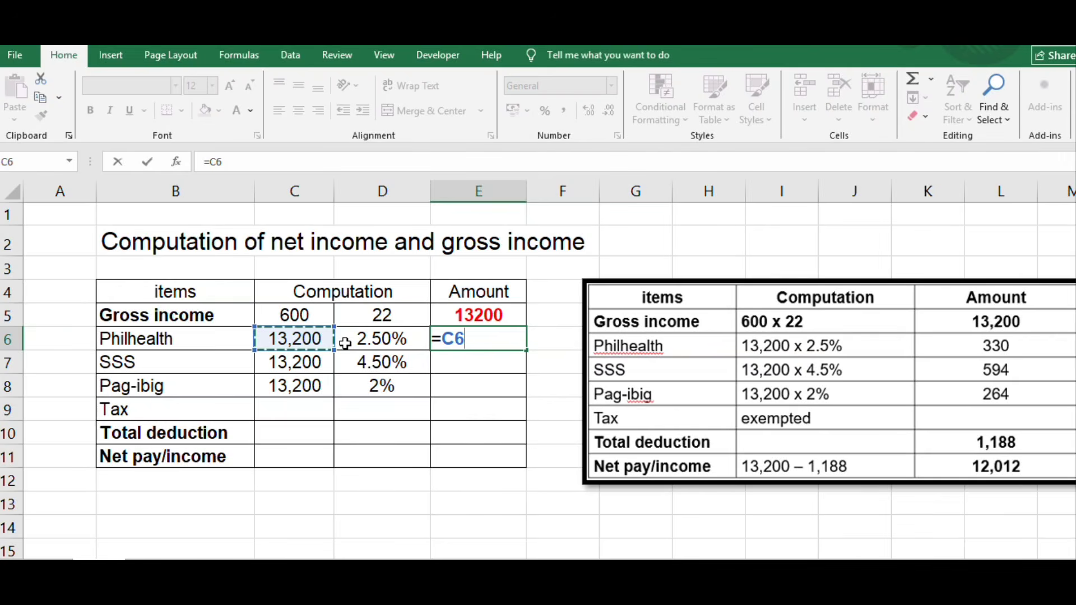
text(*)
click(374, 339)
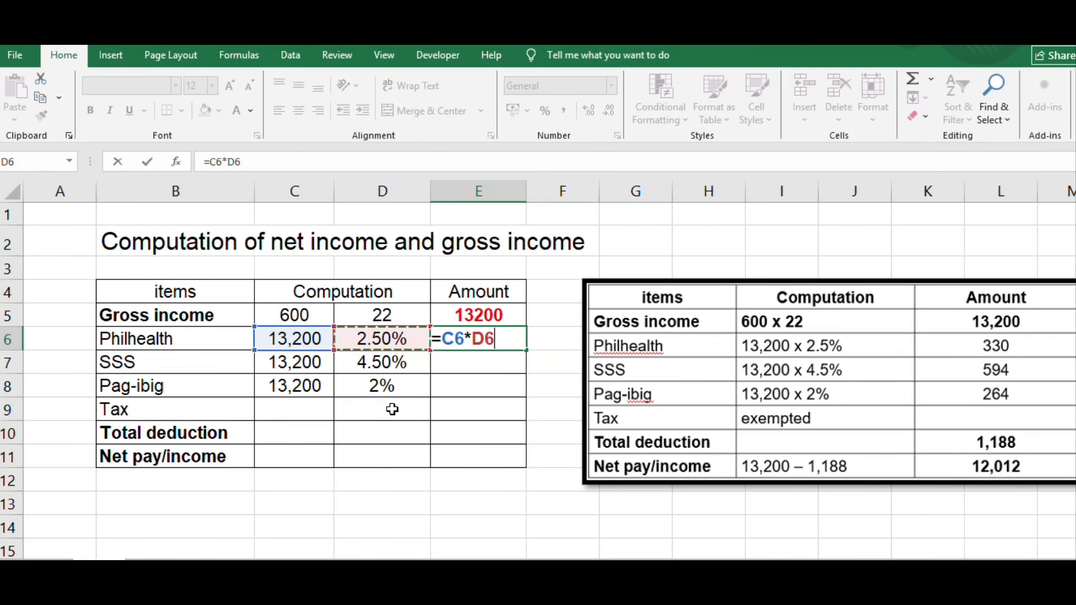
key(Return)
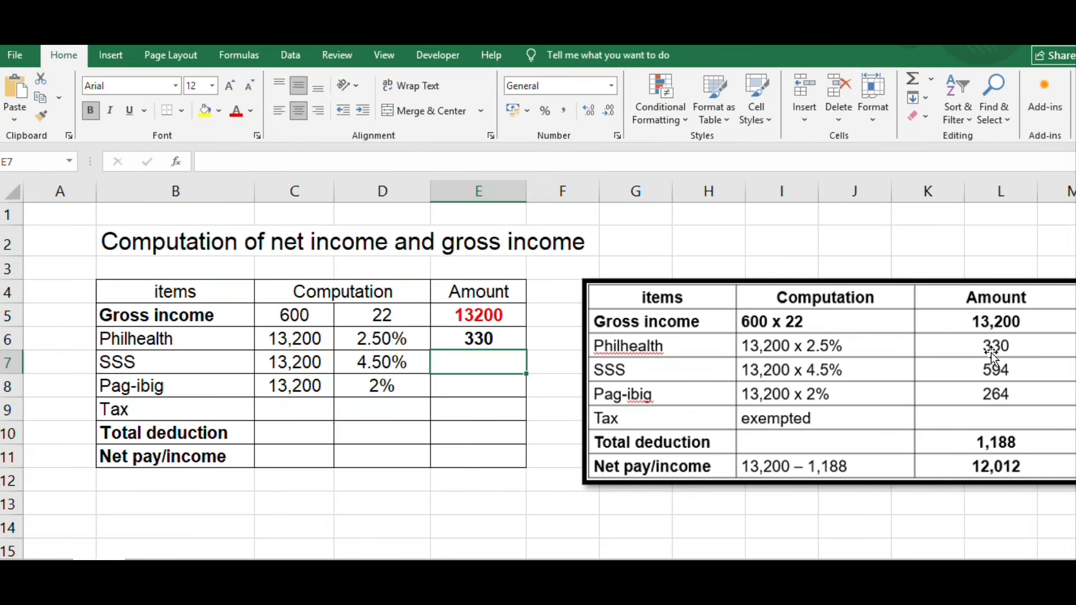
Clear the Philhealth deduction amount in E6.
click(485, 341)
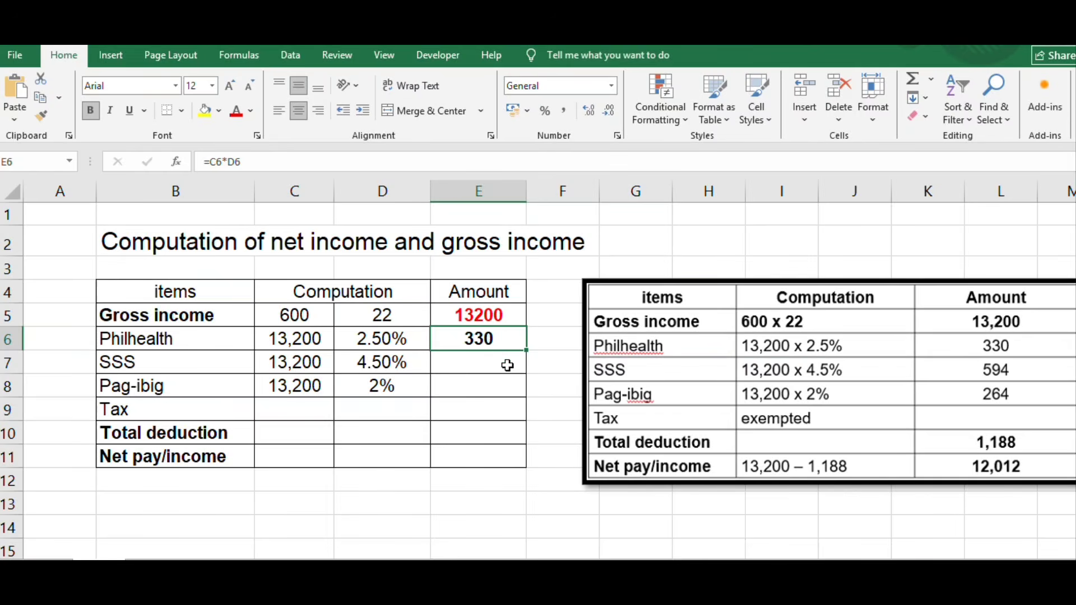
key(Delete)
click(471, 364)
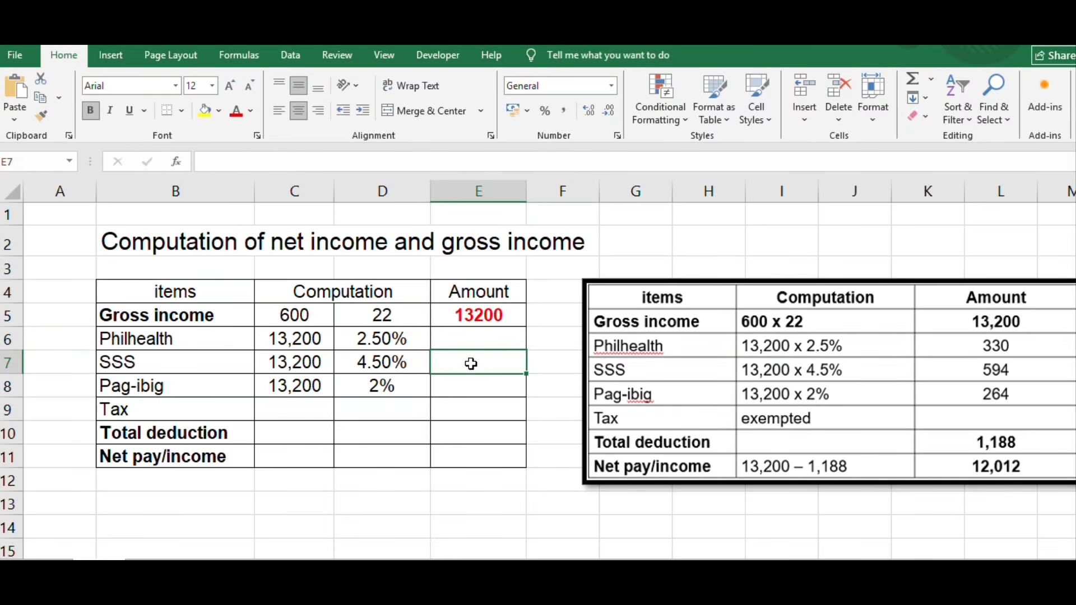
click(473, 336)
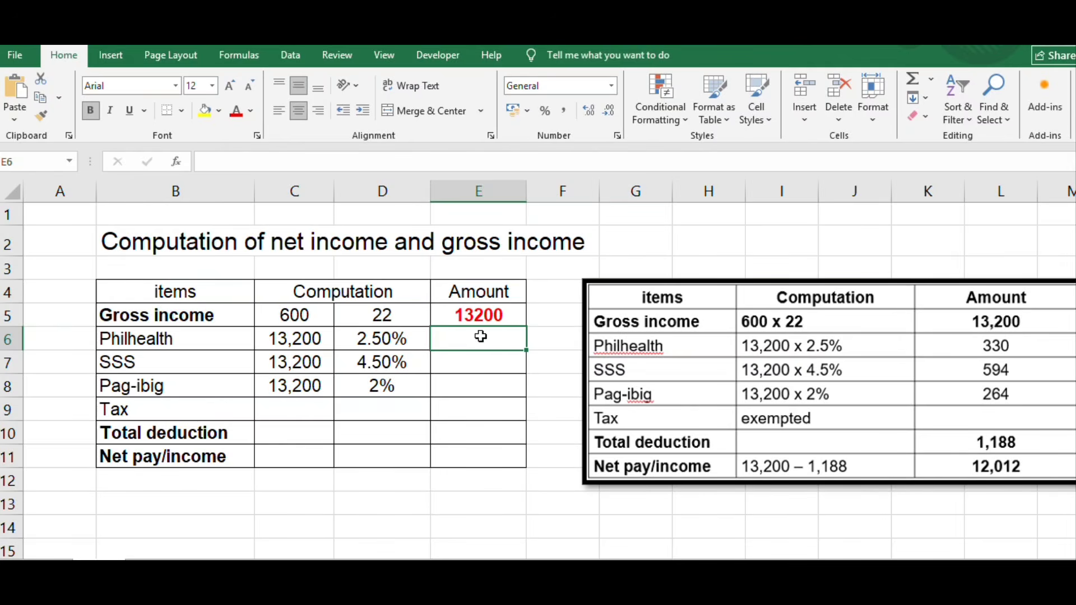
Fill the gross income formula from E5 down through the Philhealth, SSS and Pag-ibig amounts (E6:E8).
click(479, 315)
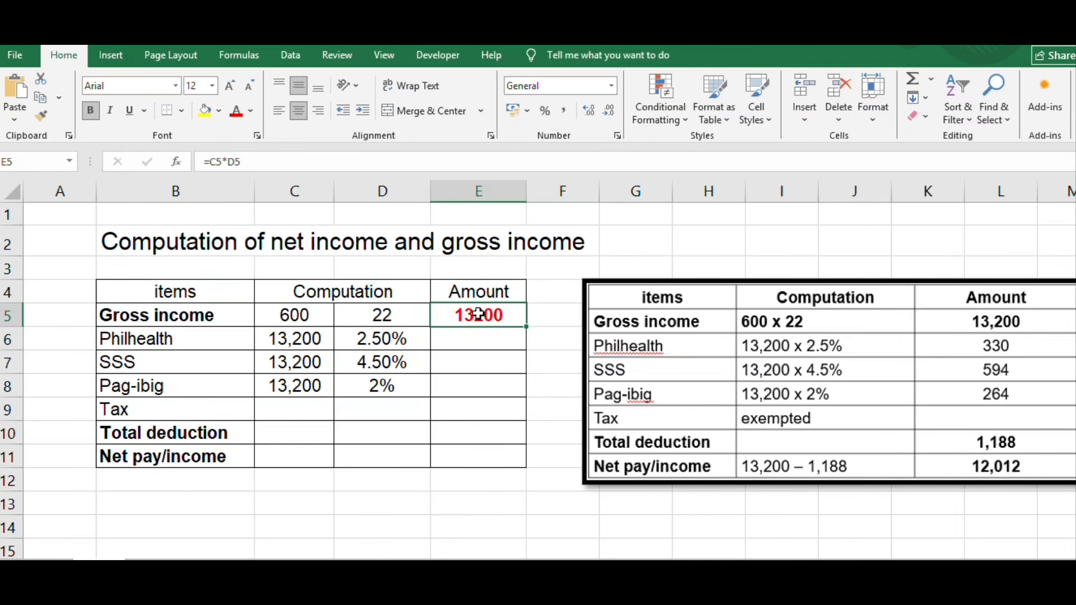
click(300, 316)
click(400, 320)
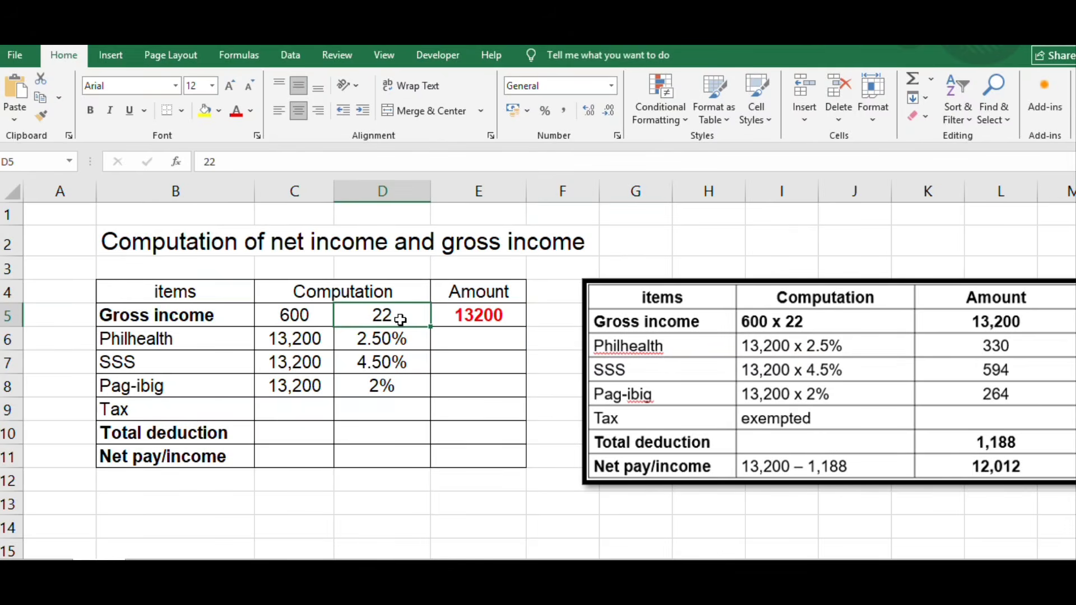
click(479, 315)
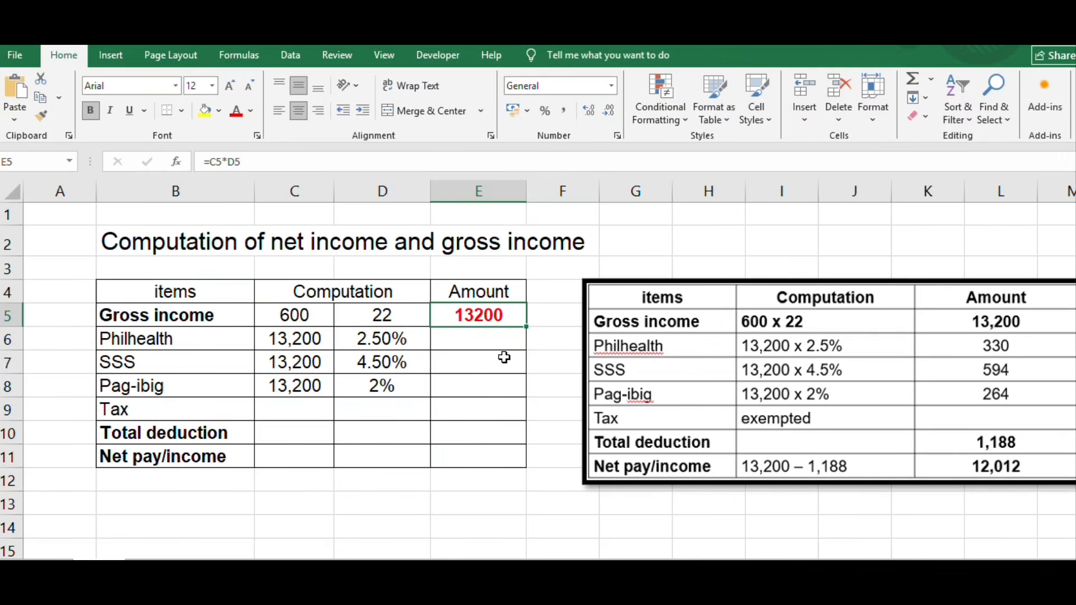
click(475, 338)
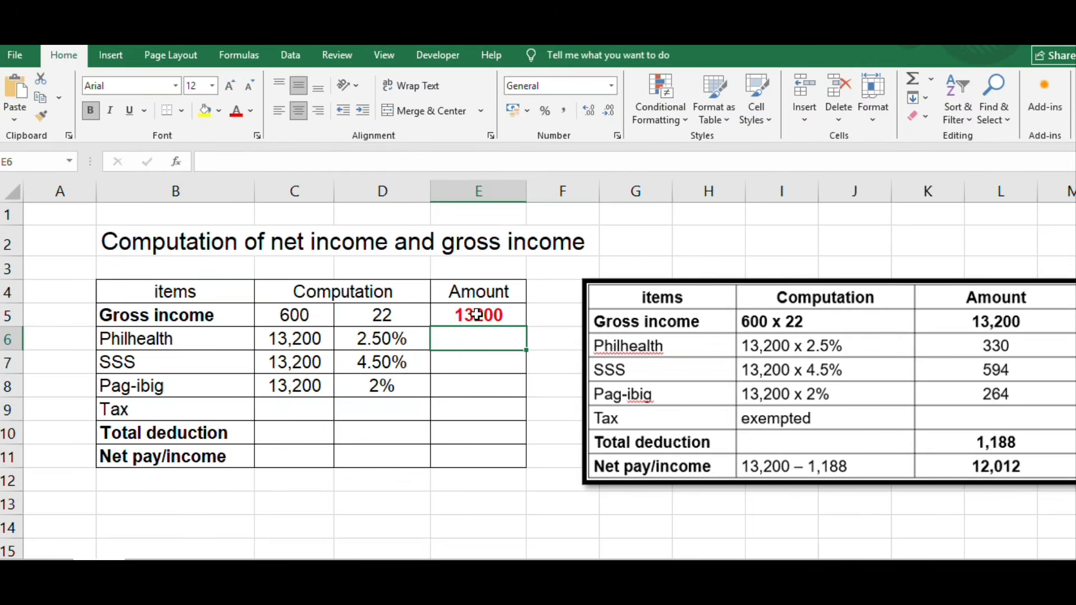
click(477, 314)
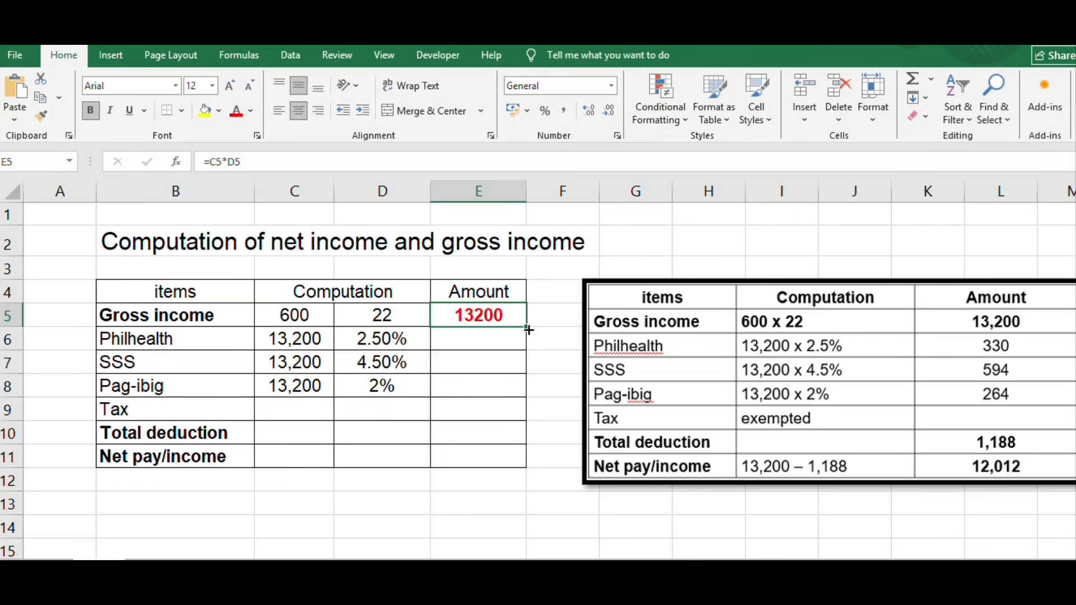
drag(528, 330, 514, 391)
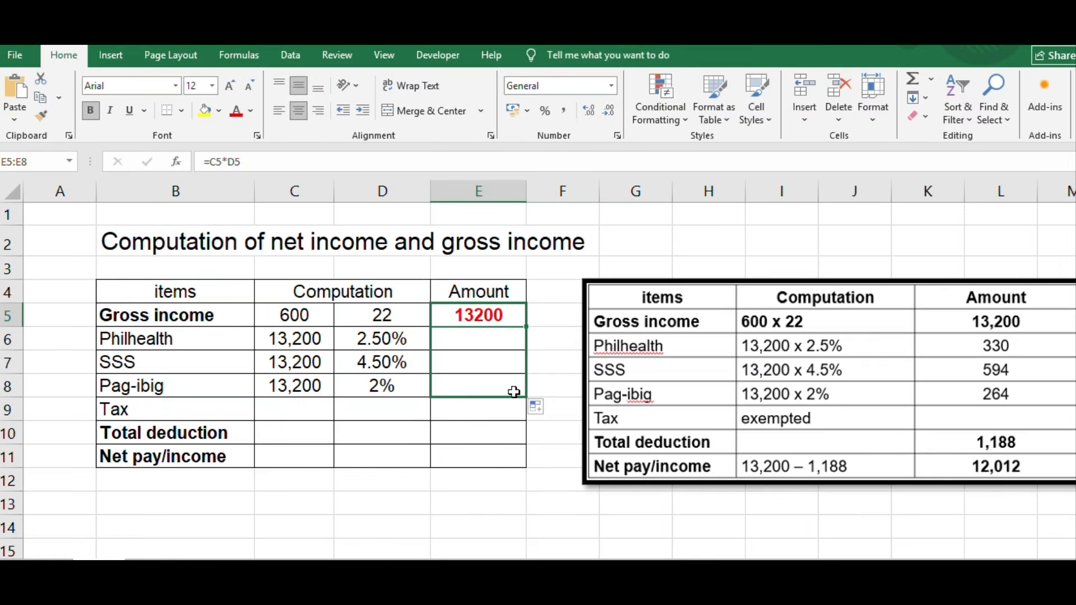
click(476, 413)
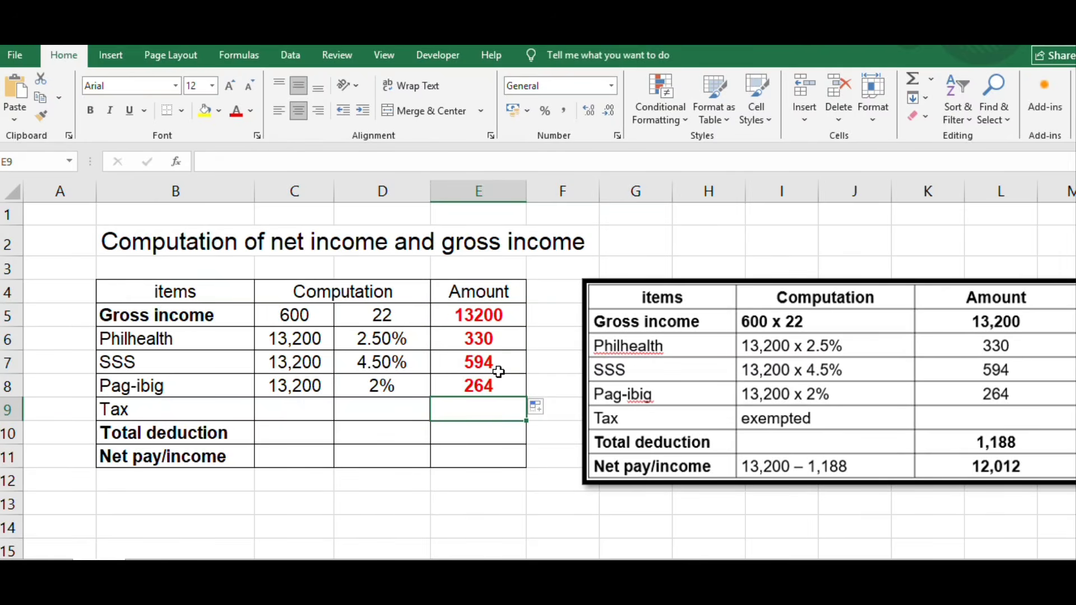
Check the filled Philhealth formula in E6 and the cells of the Tax and Total deduction rows.
click(482, 342)
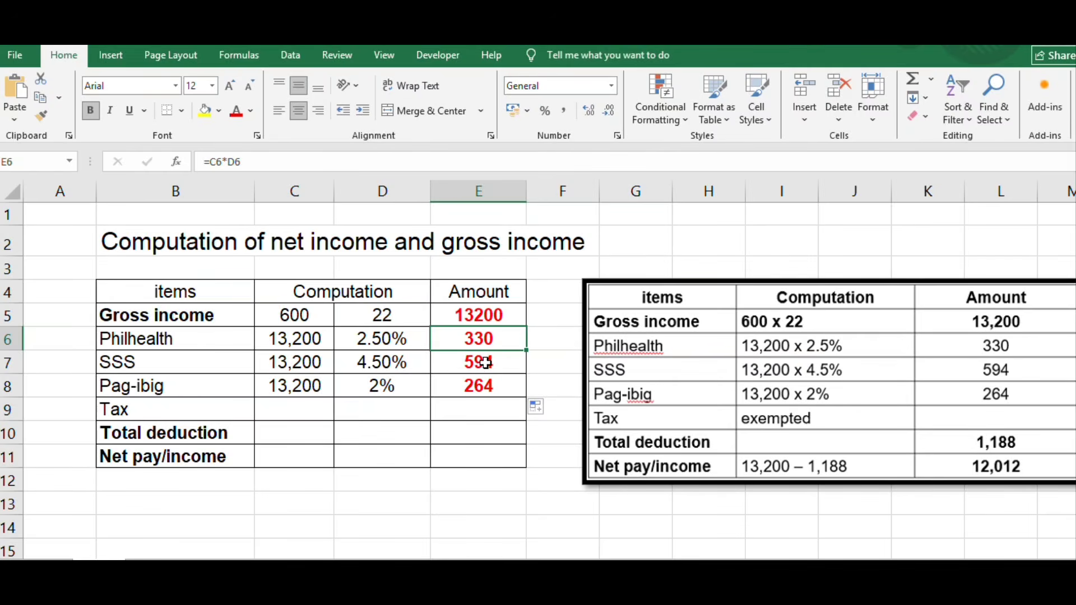
drag(256, 407, 401, 408)
click(340, 408)
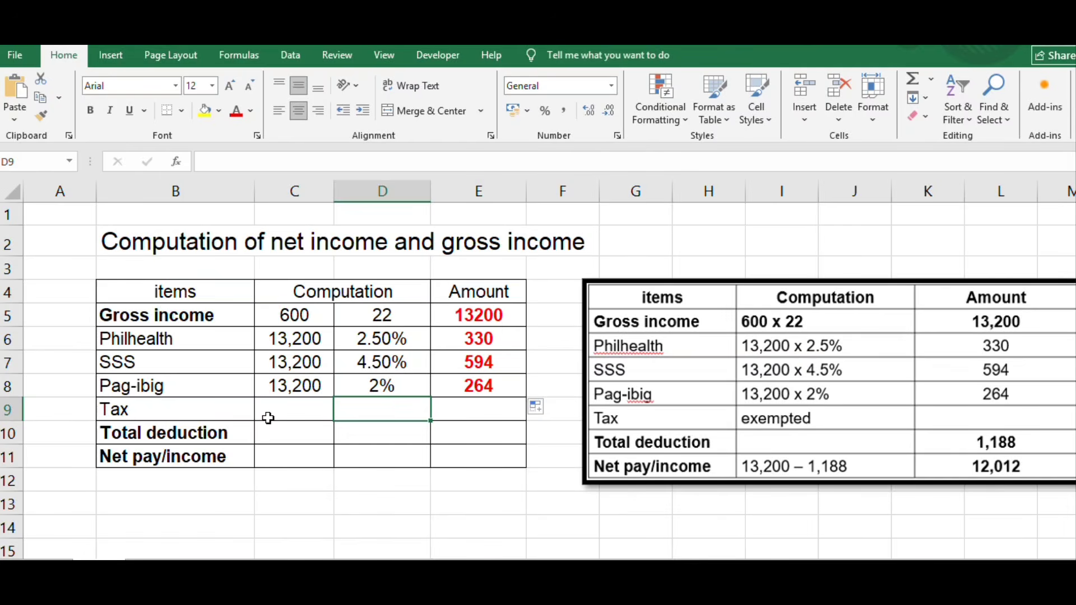
drag(250, 413, 307, 412)
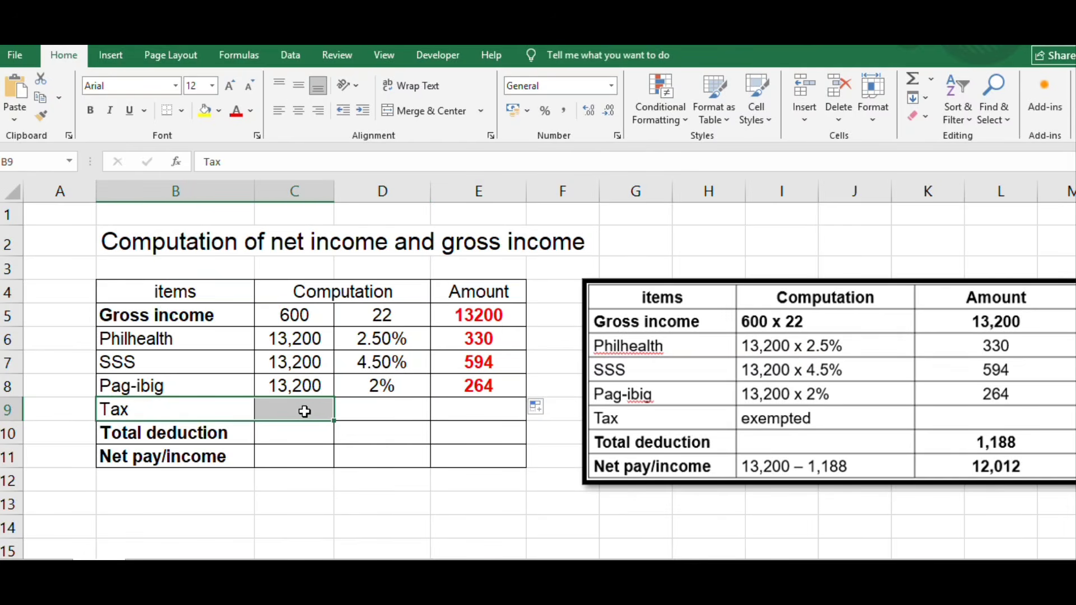
click(365, 408)
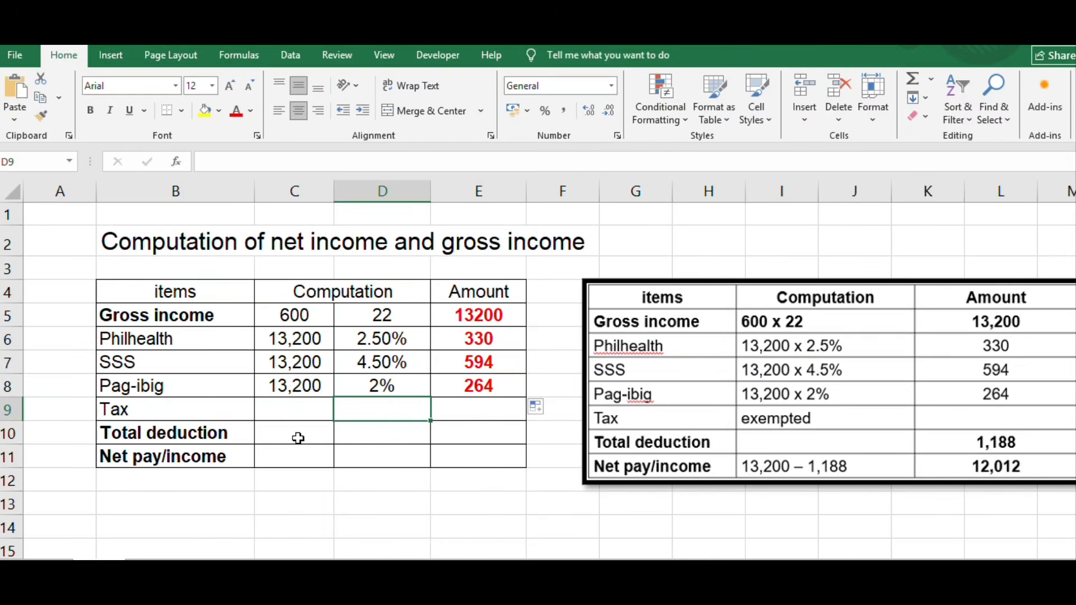
click(444, 435)
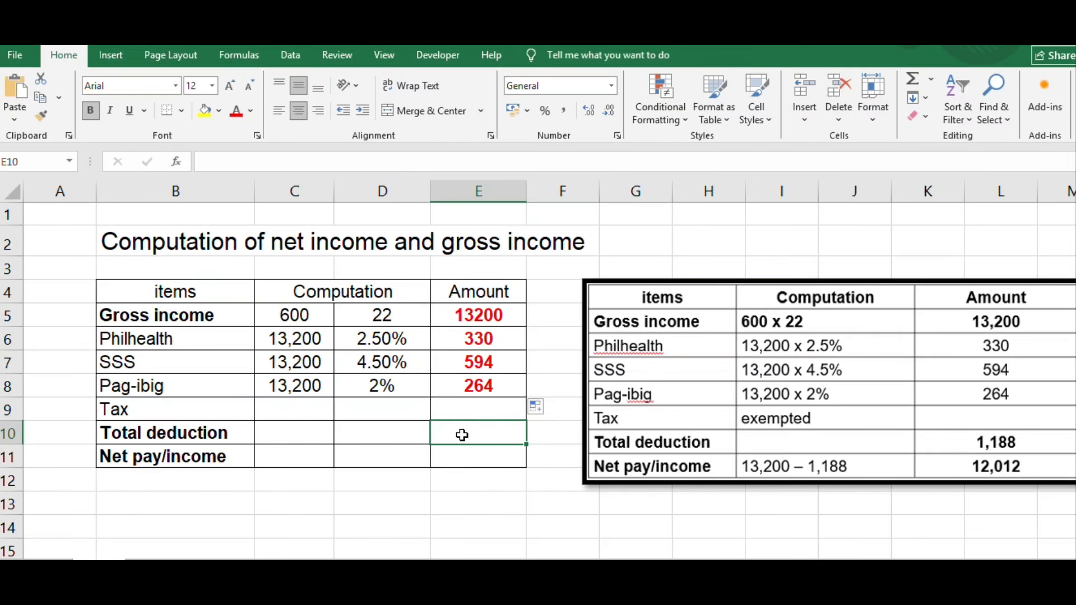
click(192, 311)
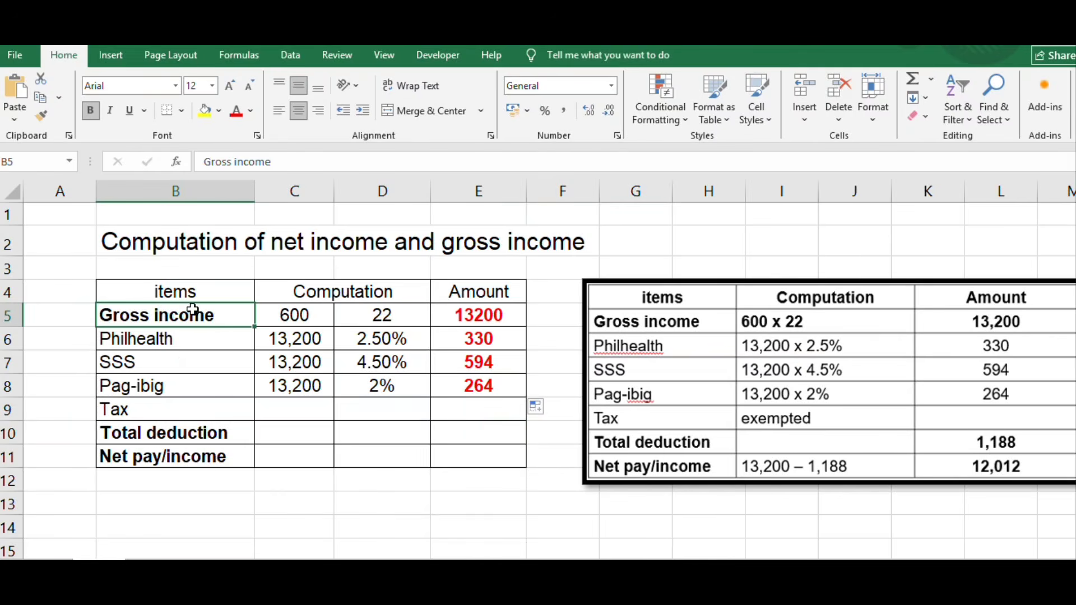
Change the font color of the deduction amounts from Philhealth to Tax (E6:E9) to black.
click(491, 342)
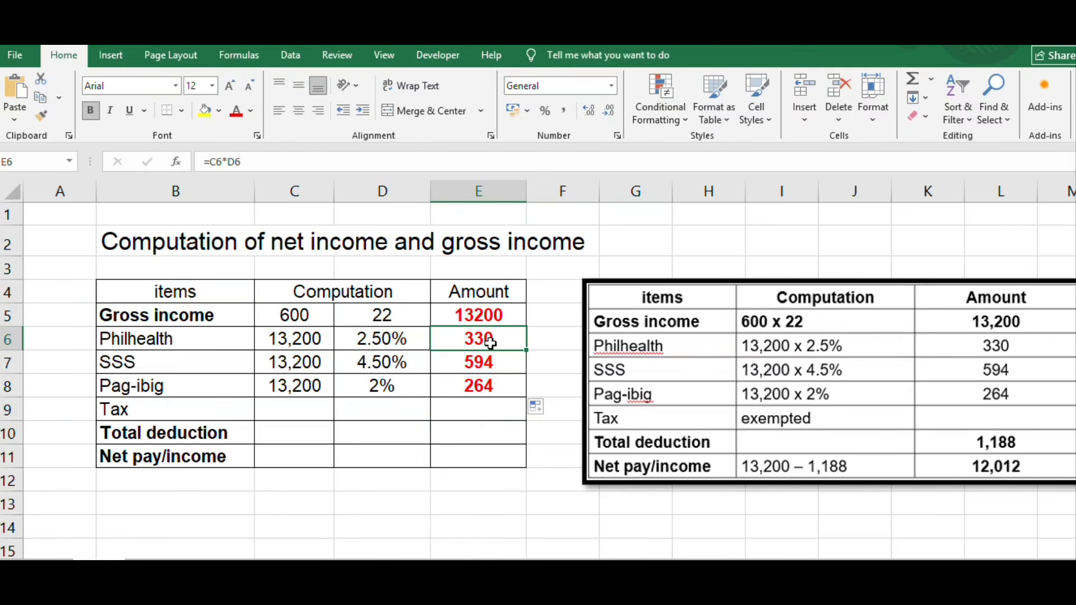
drag(491, 342, 482, 411)
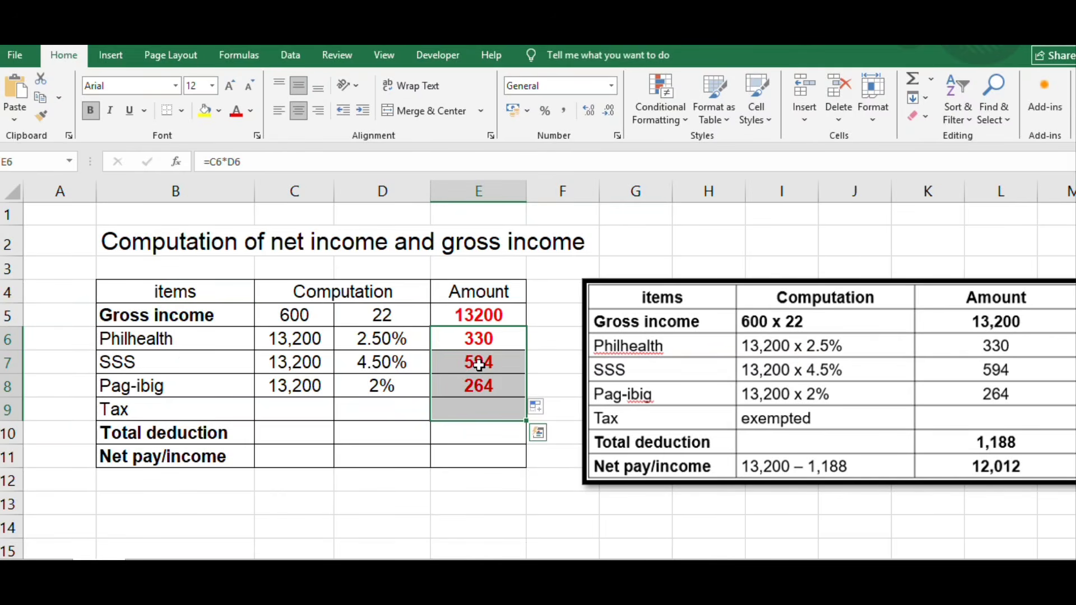
click(251, 111)
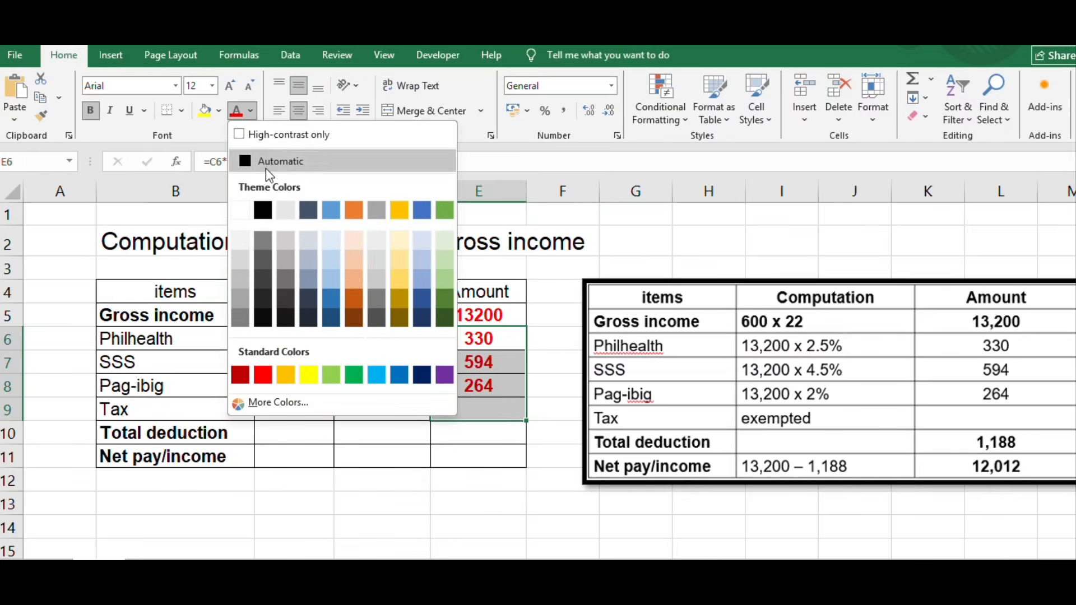
click(263, 211)
click(497, 429)
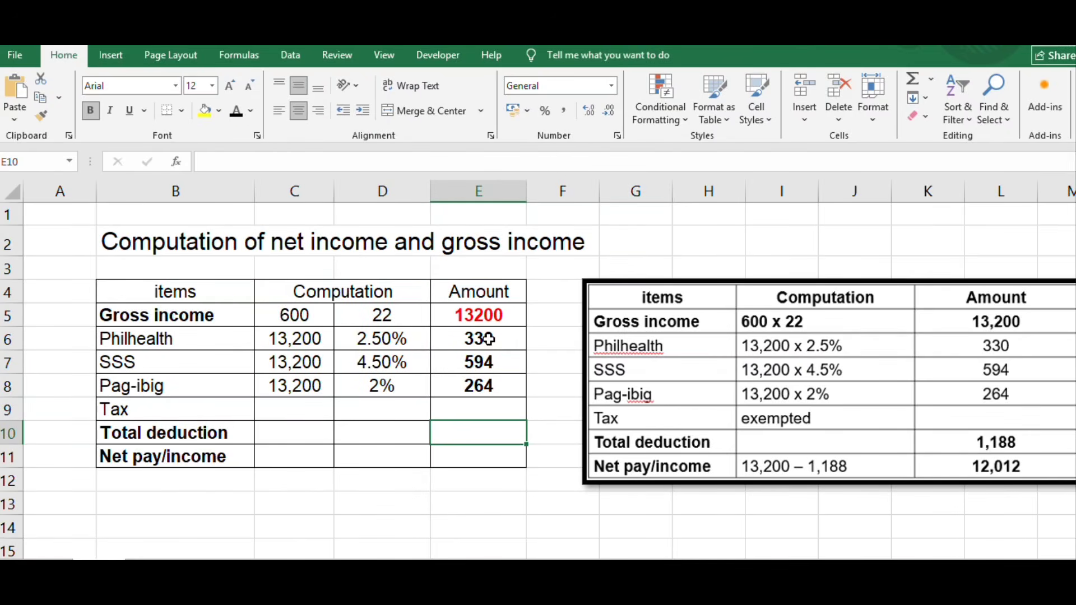
Compute the total deduction amount in E10 with the formula =E6+E7+E8.
drag(489, 340, 478, 385)
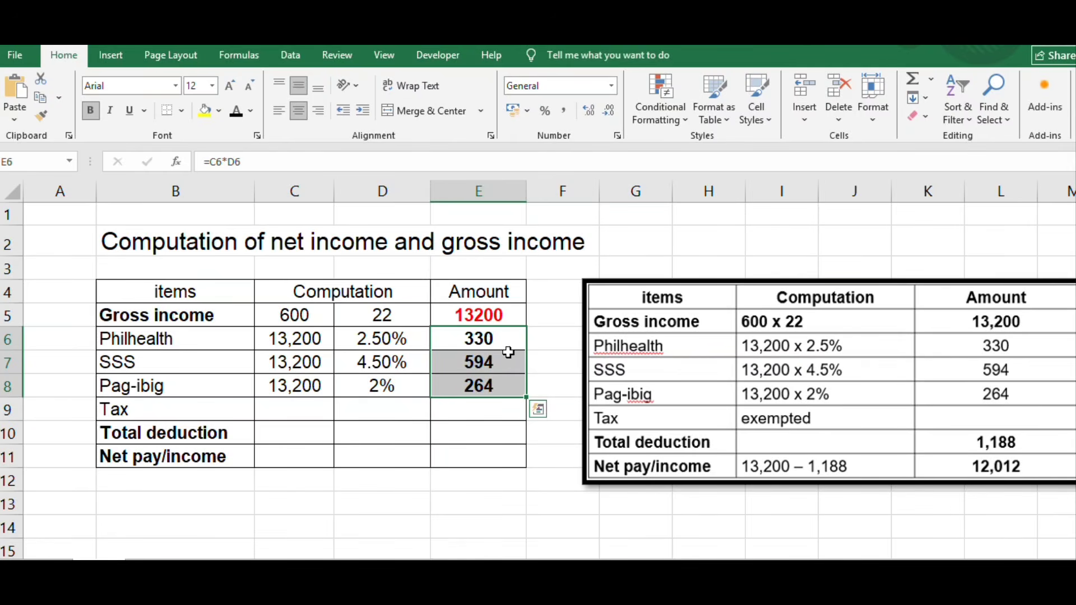
click(498, 432)
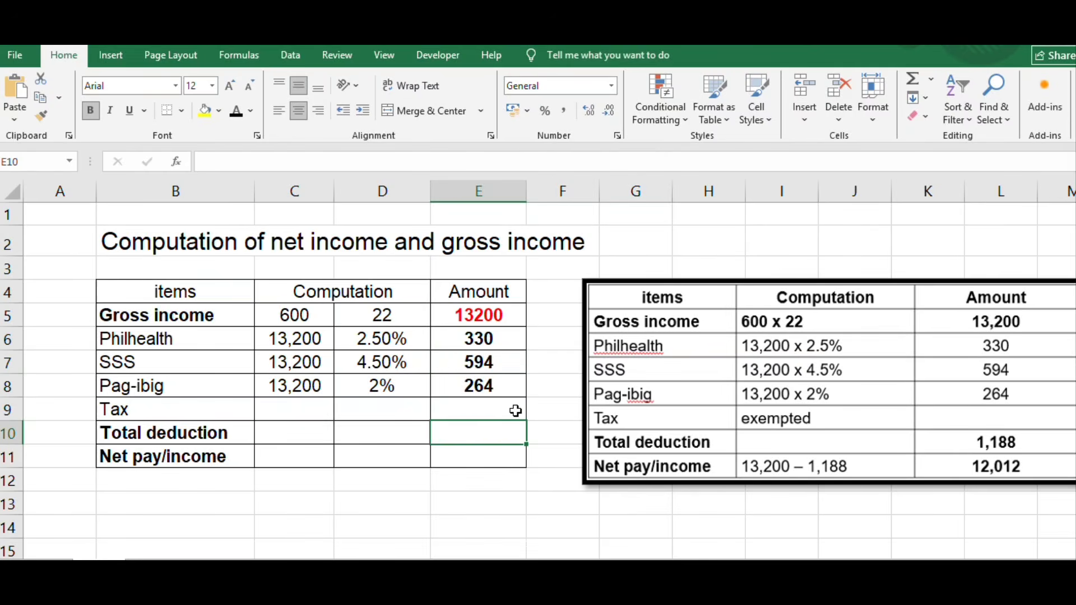
text(=)
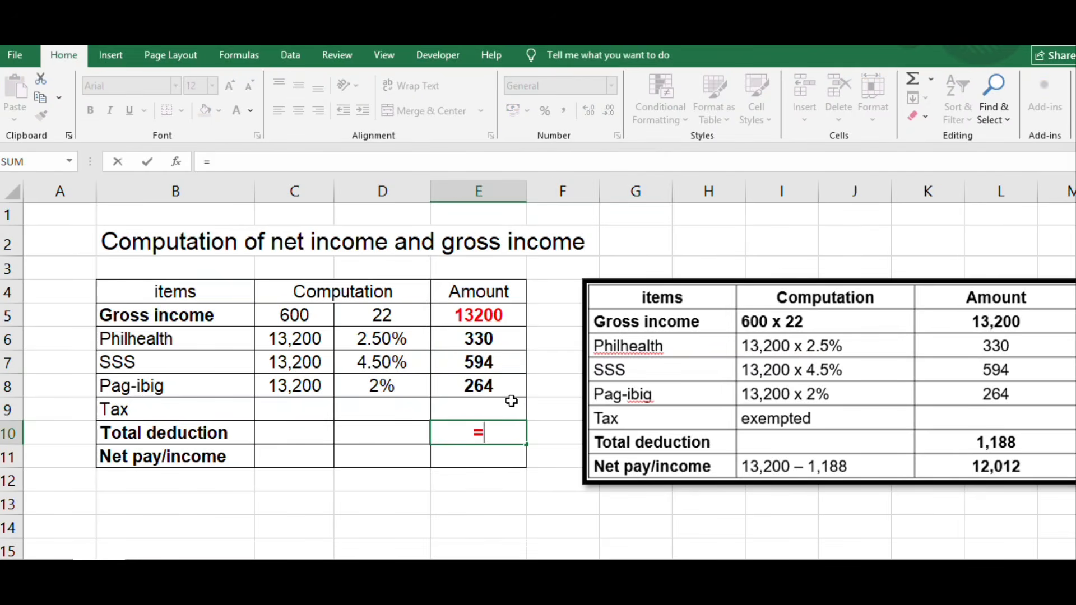
click(483, 342)
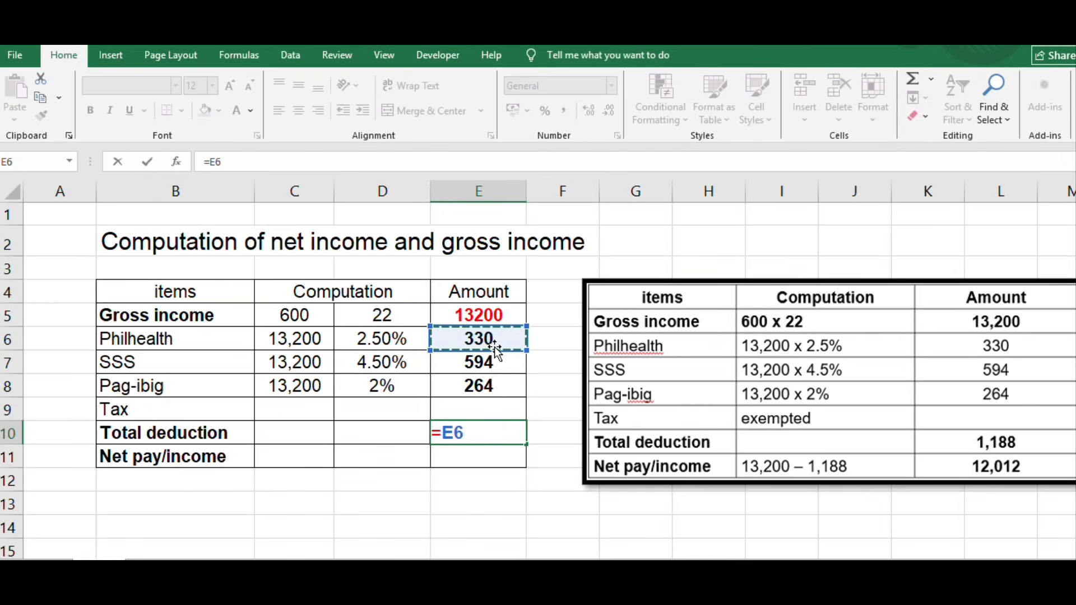
text(+)
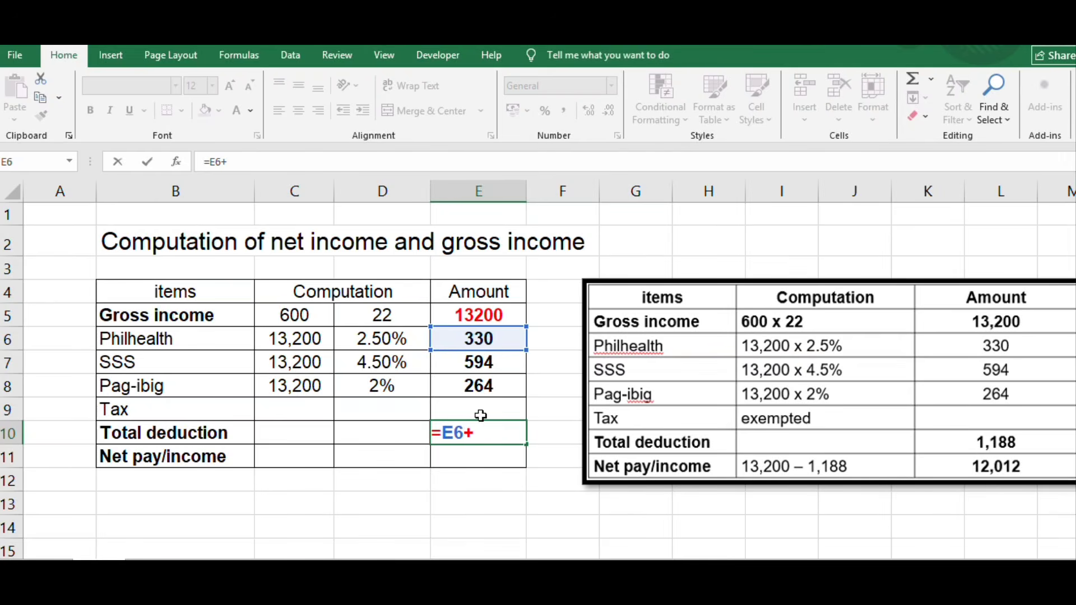
click(485, 362)
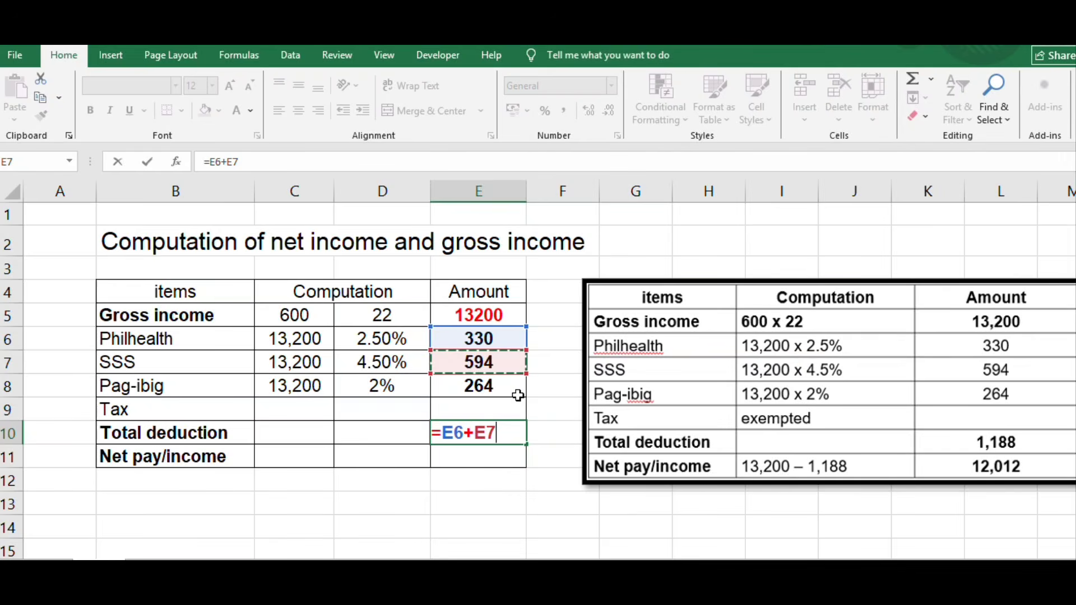
text(+)
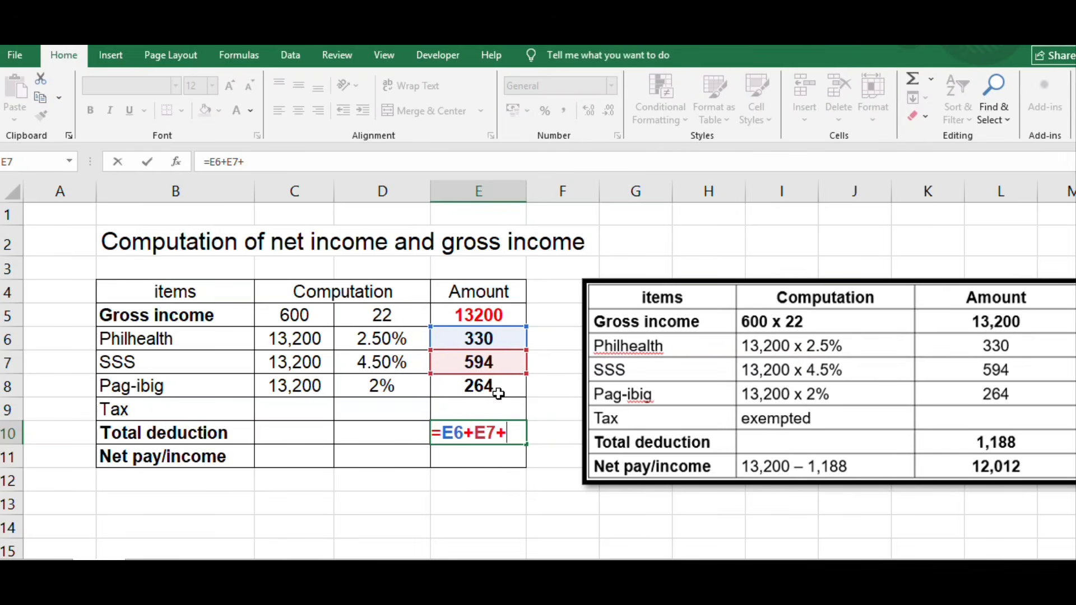
click(498, 391)
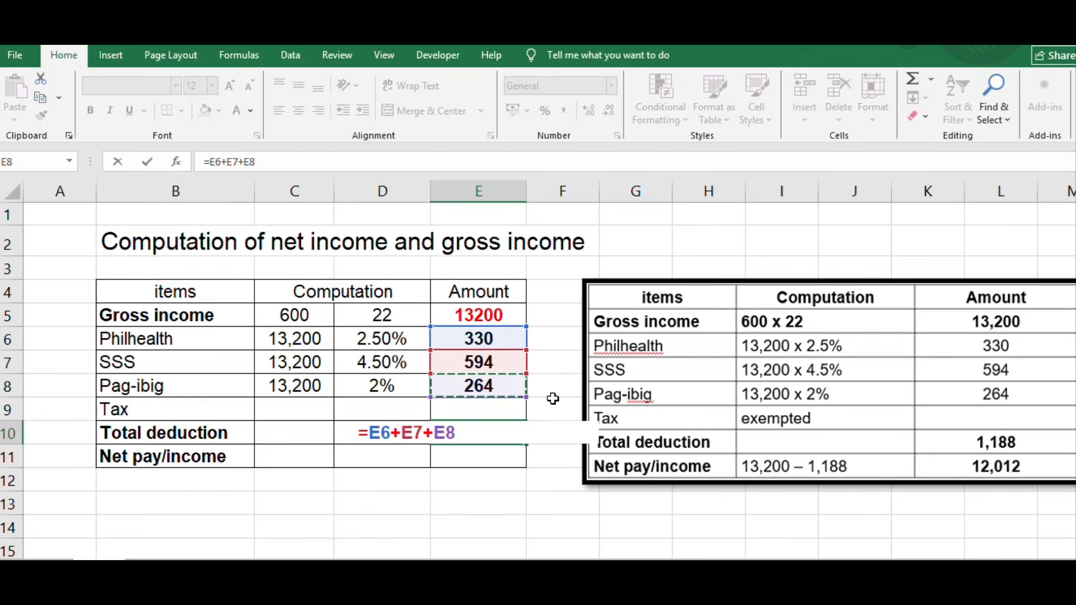
key(Return)
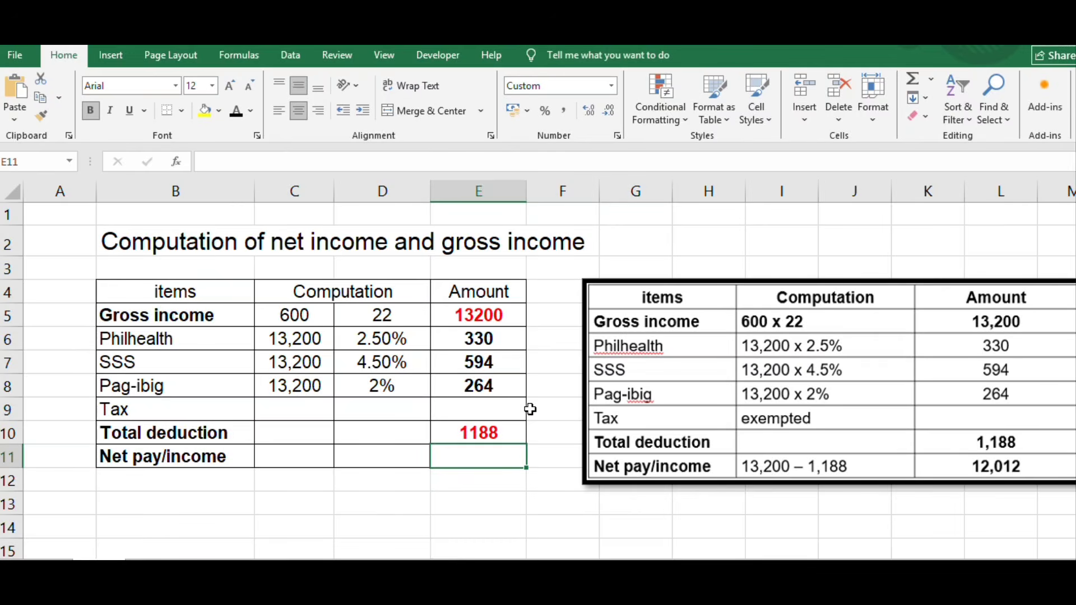
Clear the total deduction formula in E10.
click(516, 433)
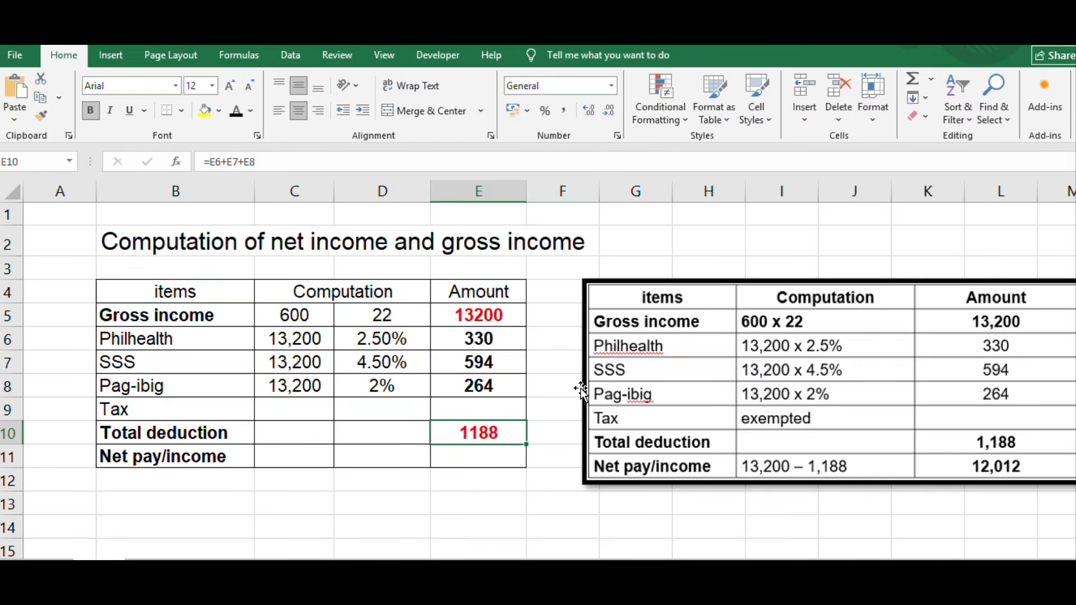
key(Delete)
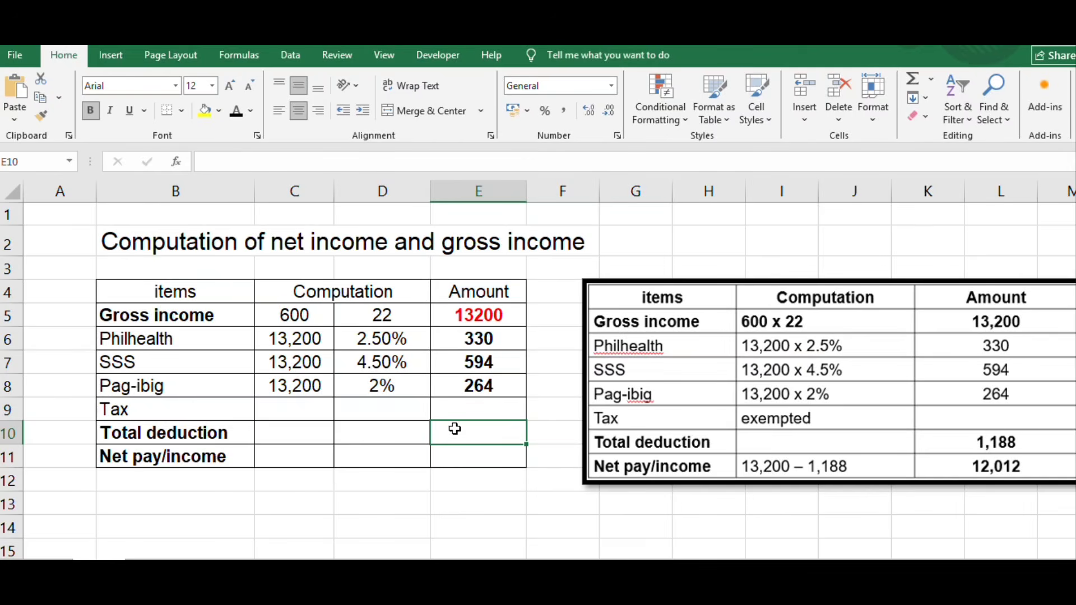
Compute the total deduction in E10 by inserting the SUM function over the Philhealth to Pag-ibig amounts (E6:E8).
click(176, 162)
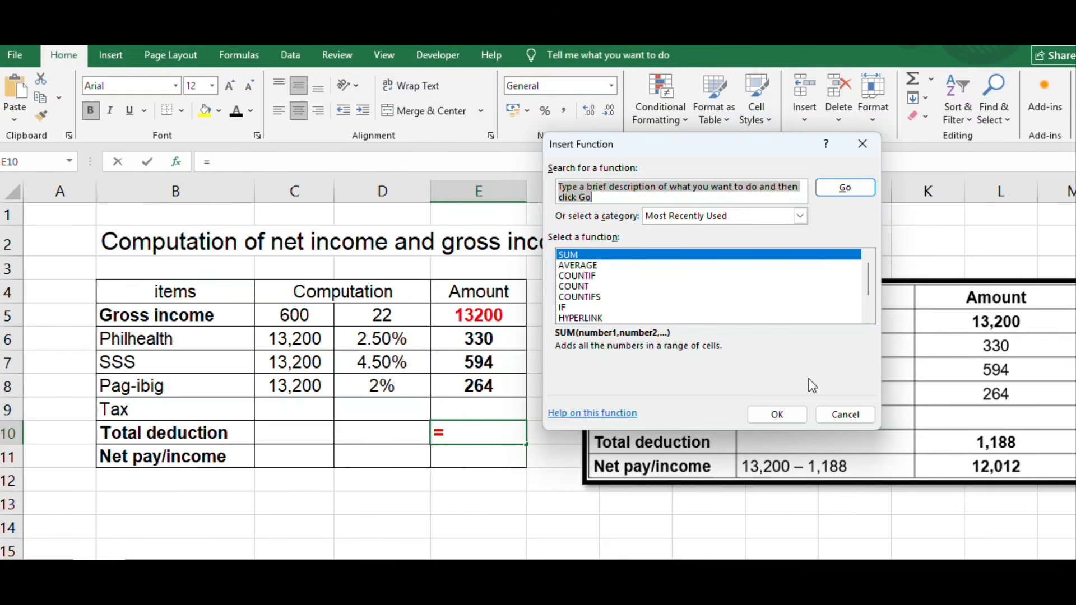
click(838, 418)
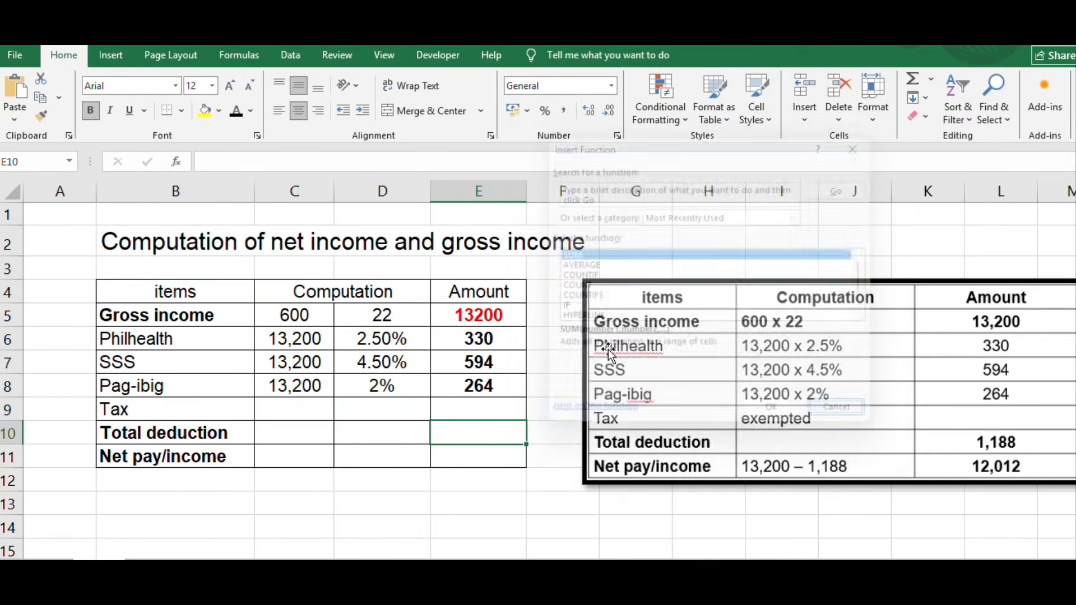
click(177, 162)
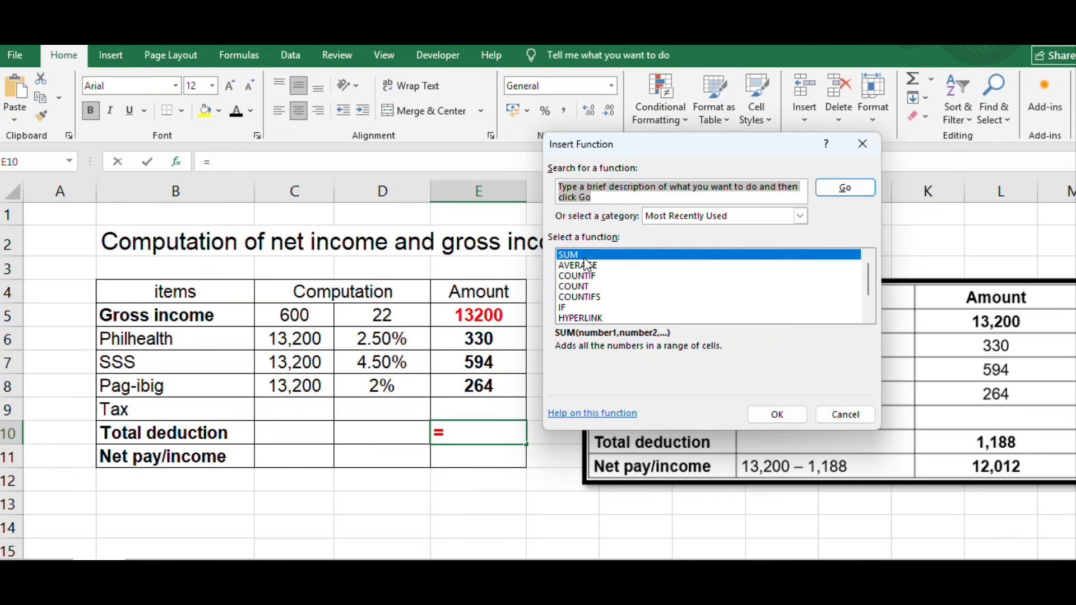
click(579, 276)
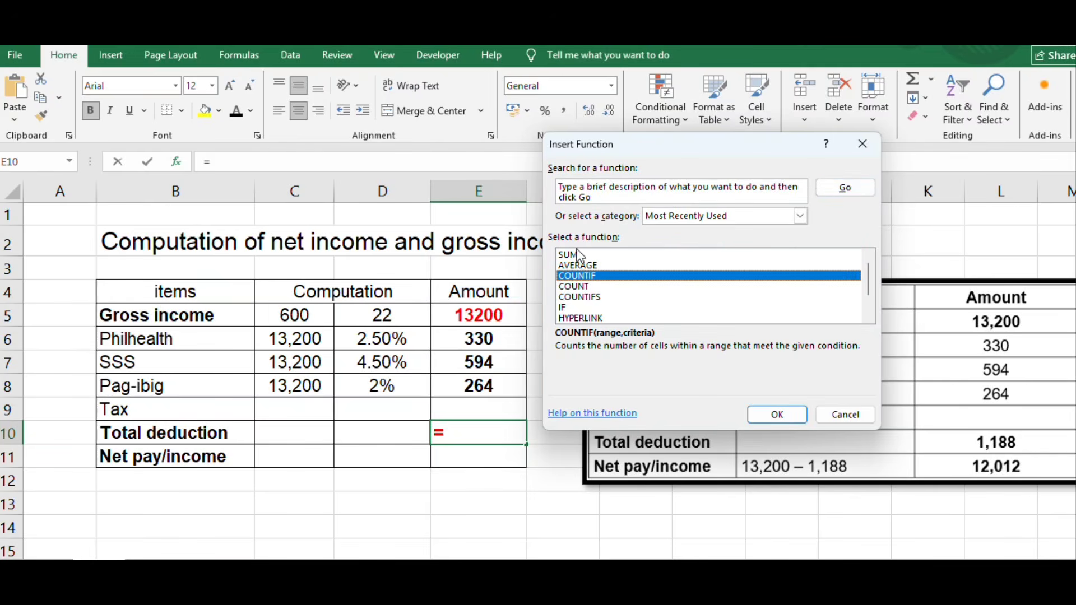
click(579, 255)
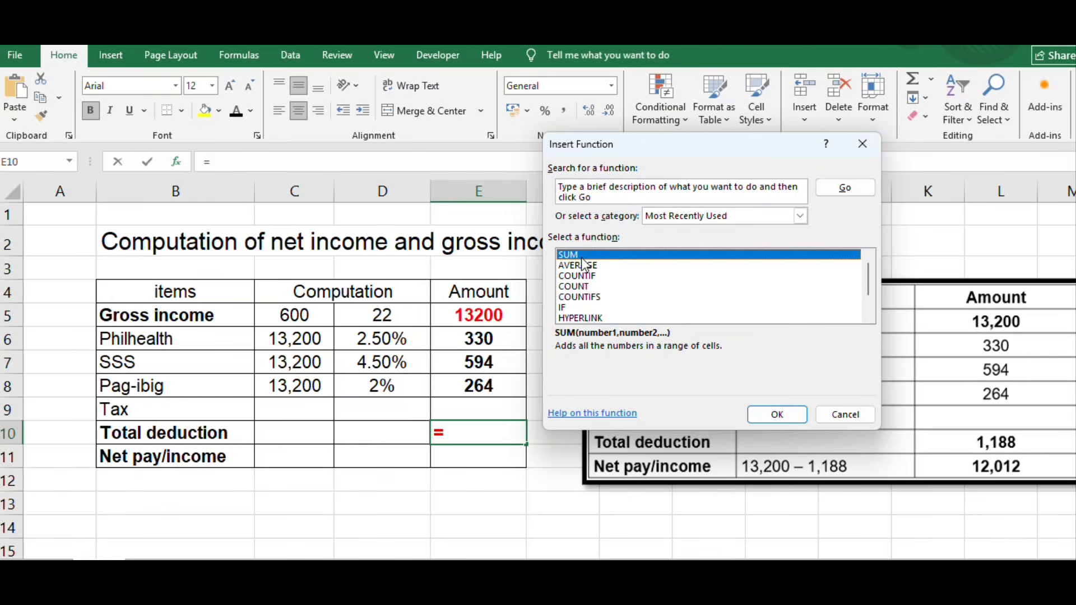
click(764, 413)
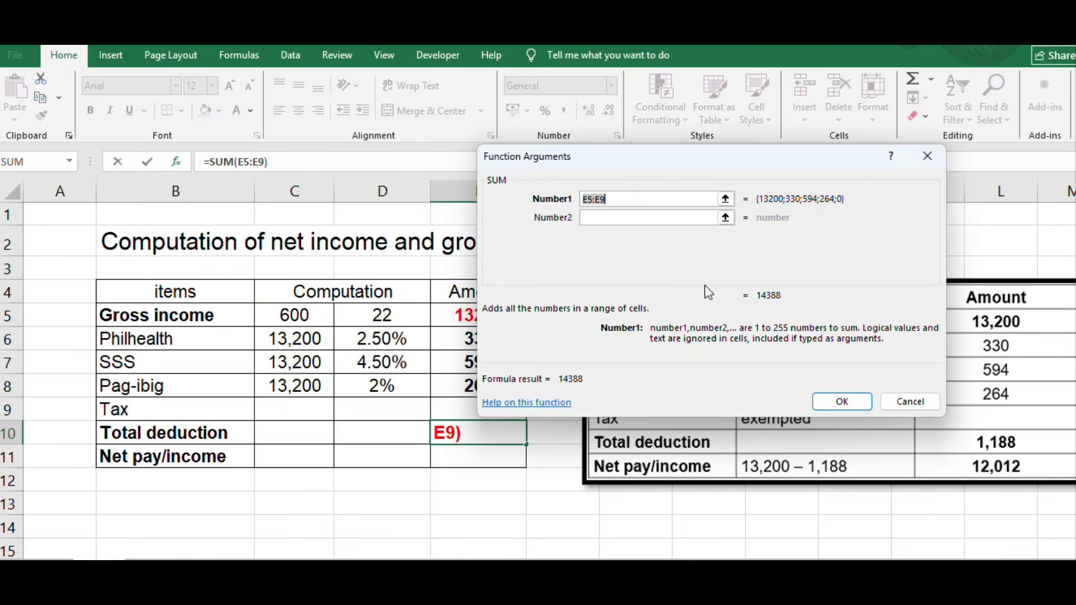
drag(651, 168, 814, 241)
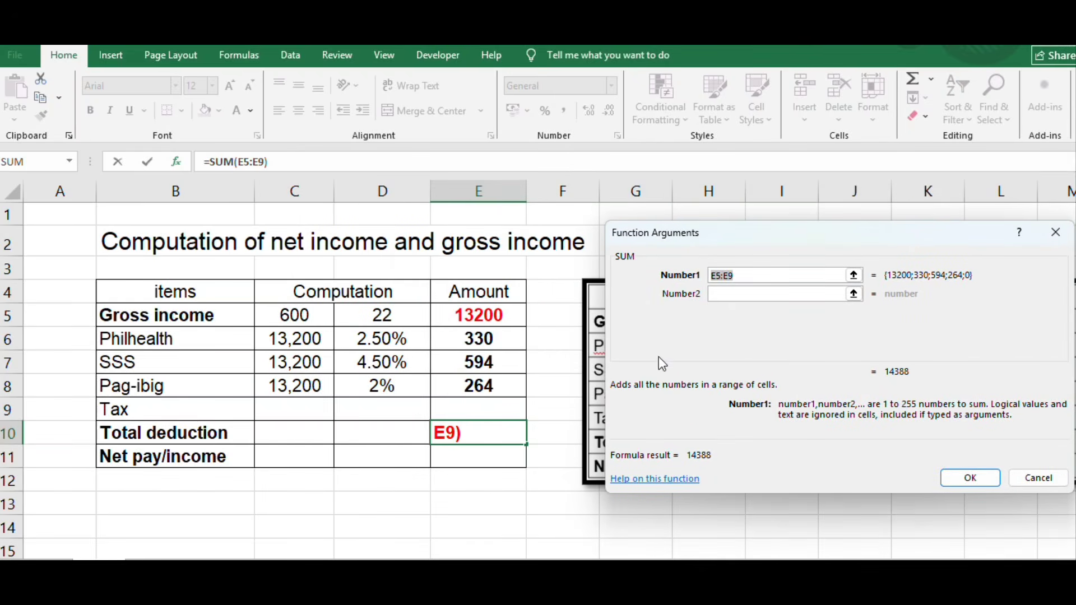
drag(778, 241, 745, 239)
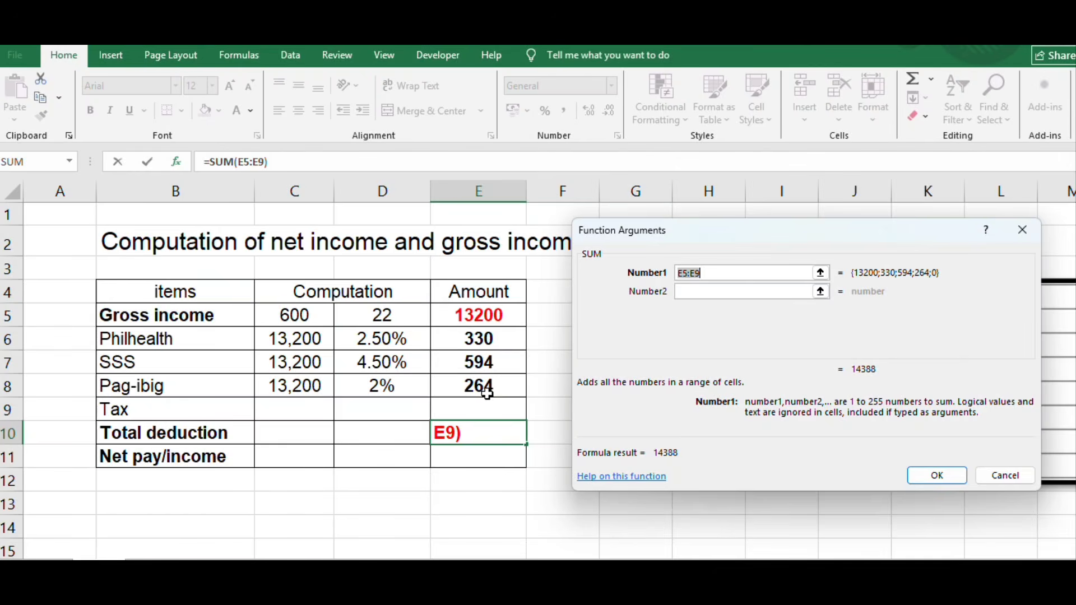
click(485, 334)
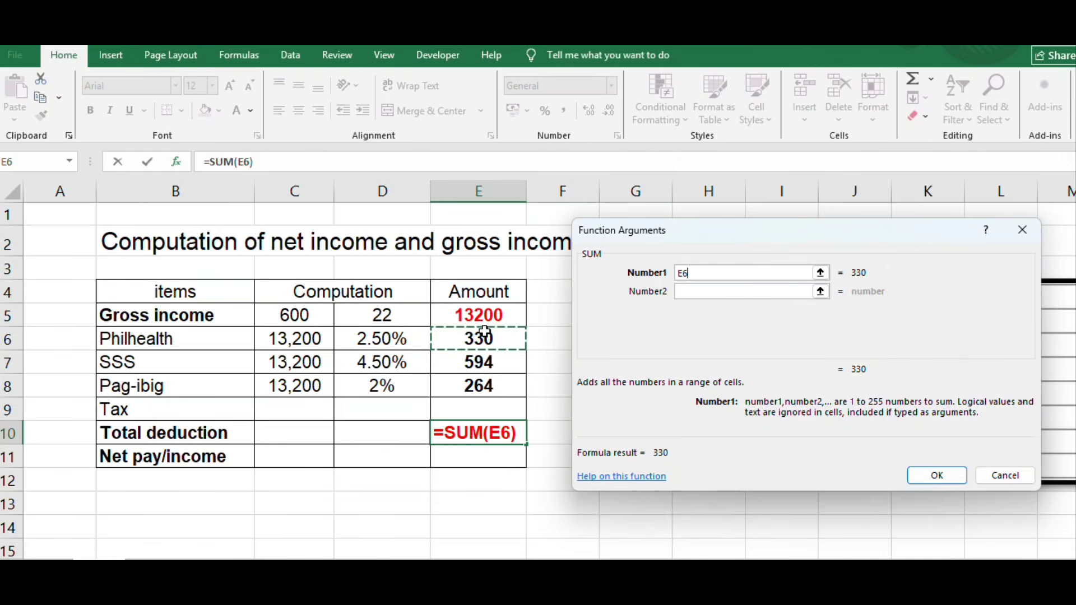
drag(485, 332, 483, 382)
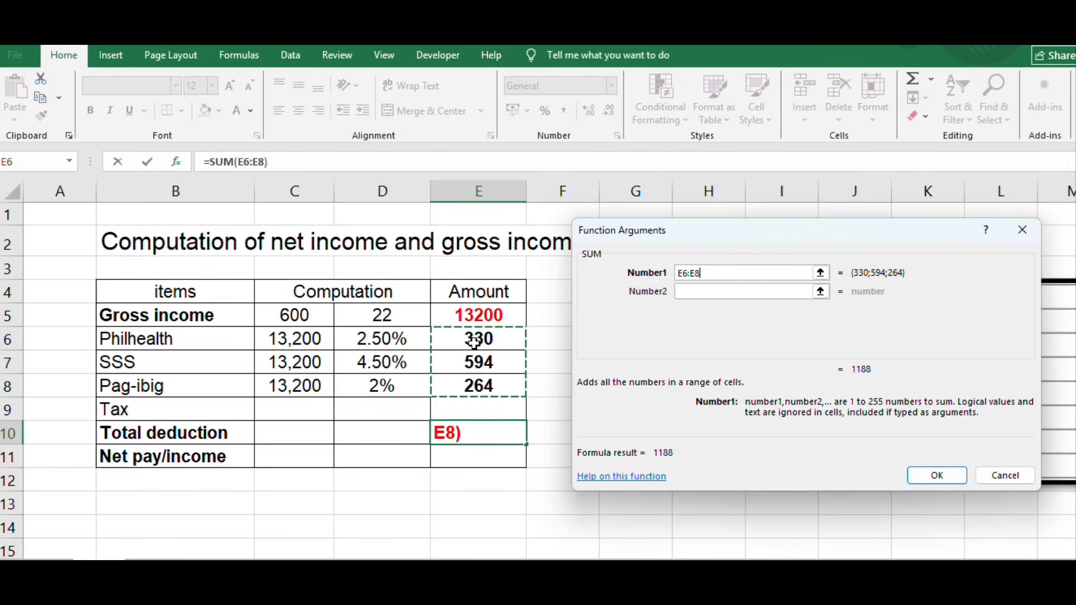
click(937, 476)
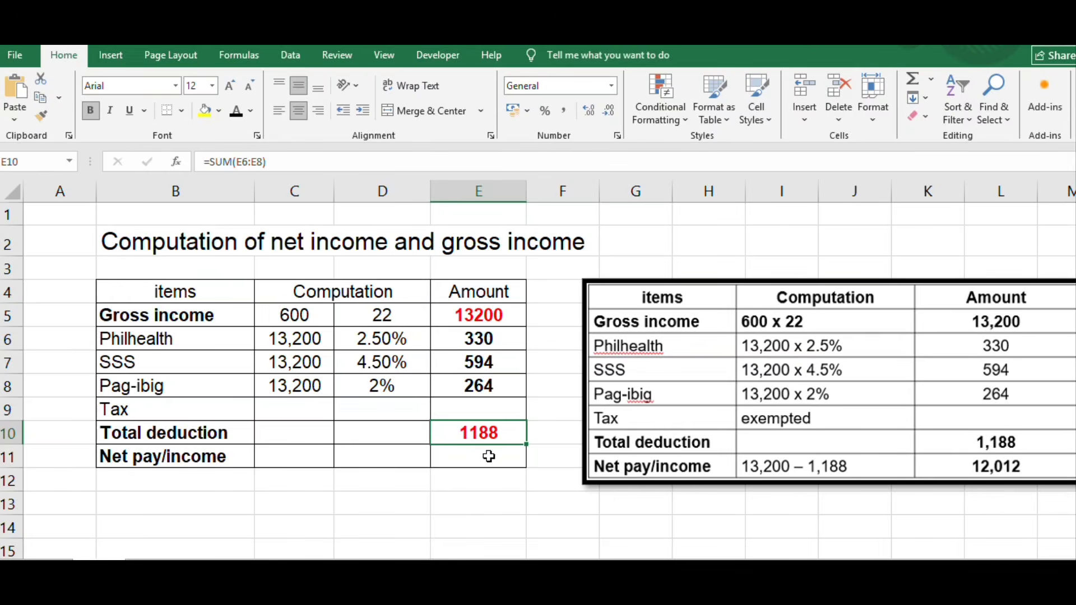
Compute the net pay in E11 by subtracting the total deduction from the gross income with the formula =E5-E10.
click(127, 464)
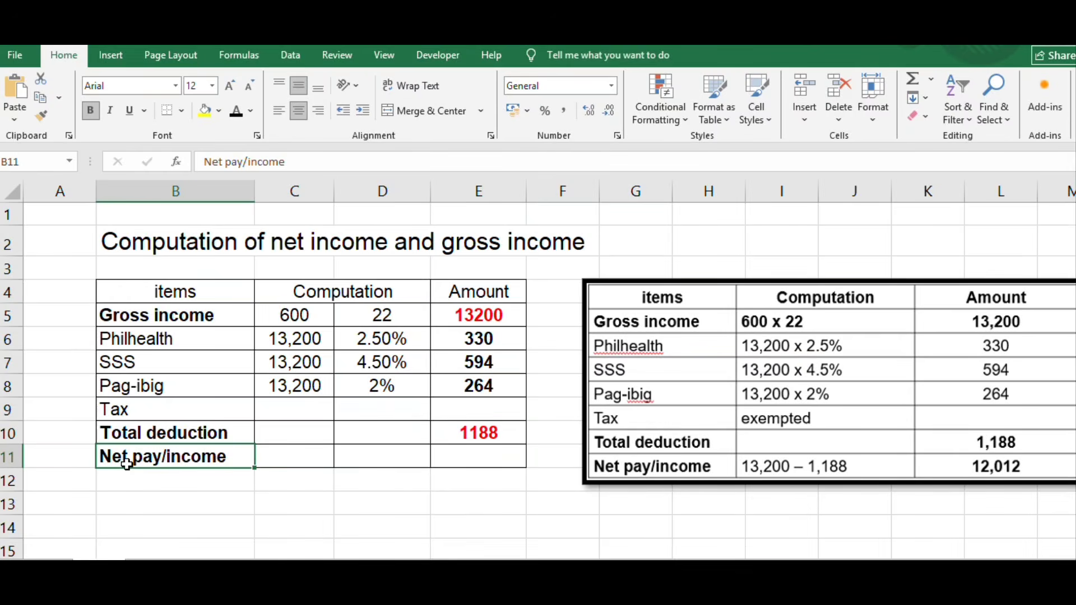
drag(127, 465, 448, 459)
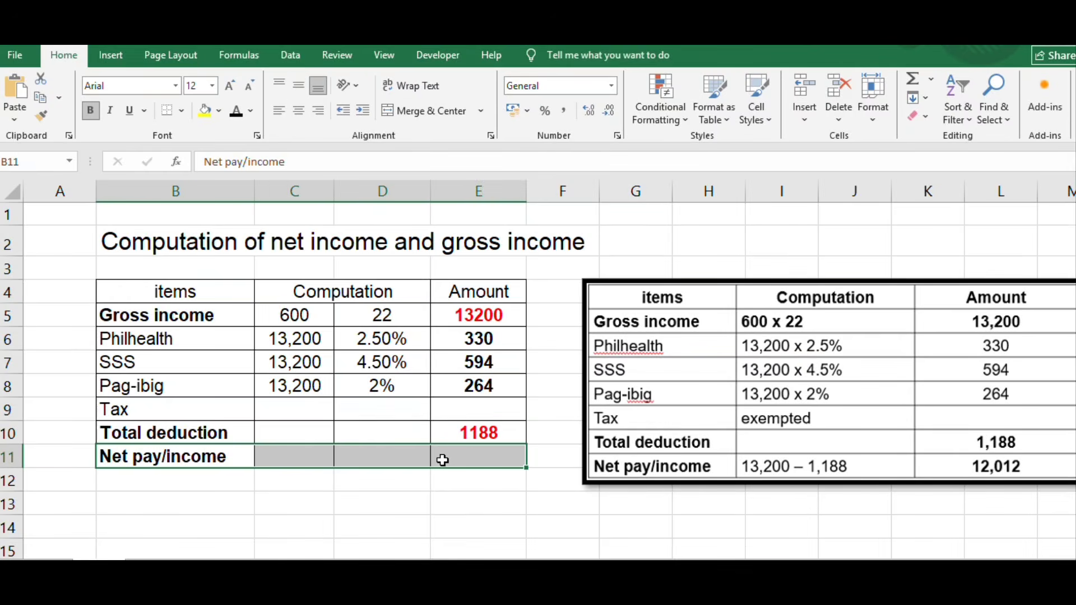
click(485, 498)
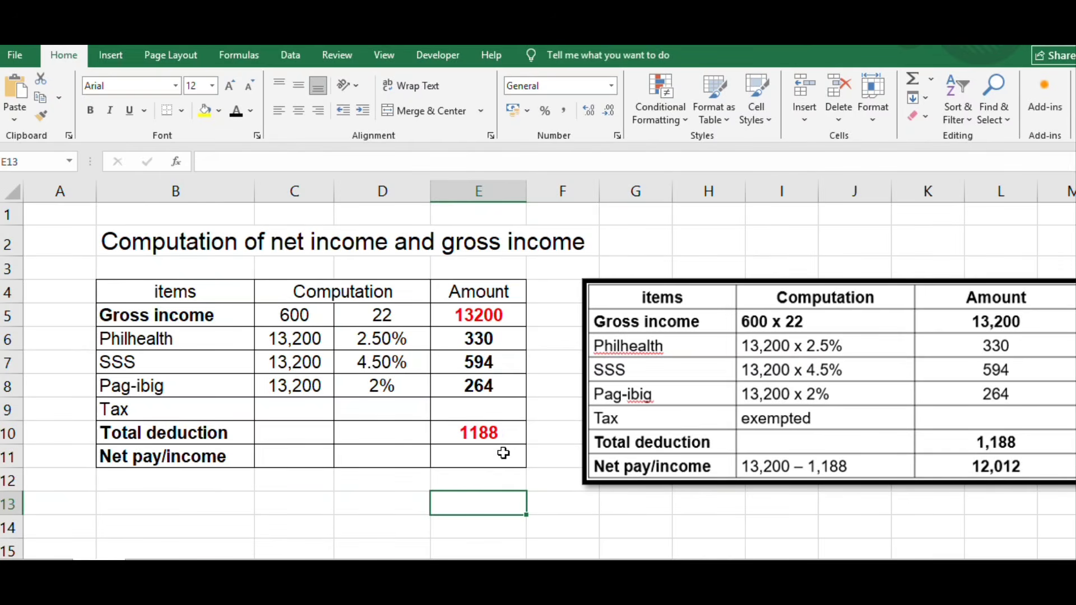
drag(213, 314, 465, 320)
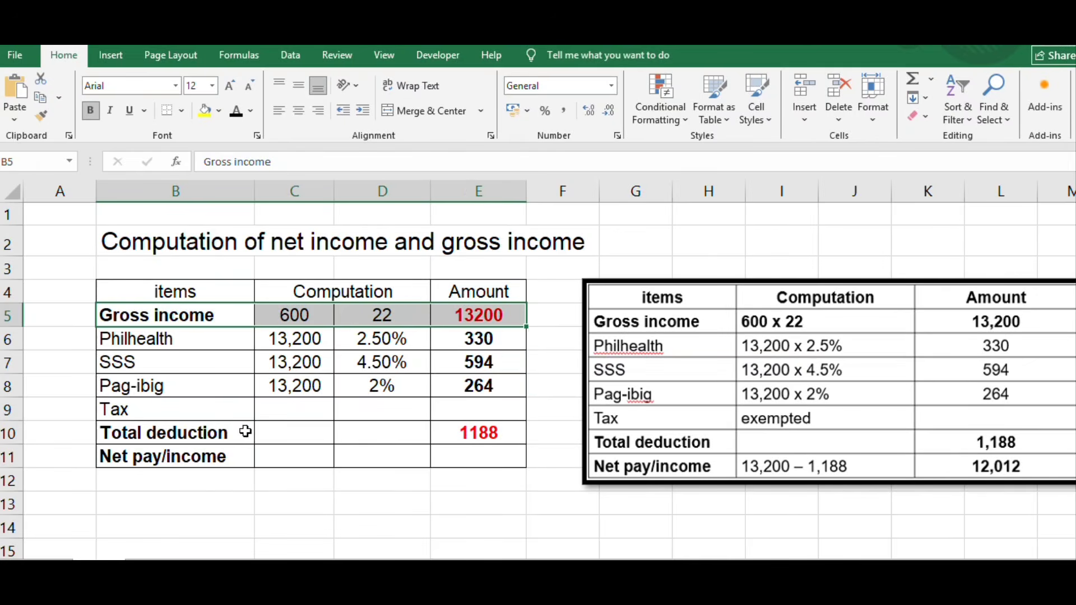
drag(175, 431, 490, 441)
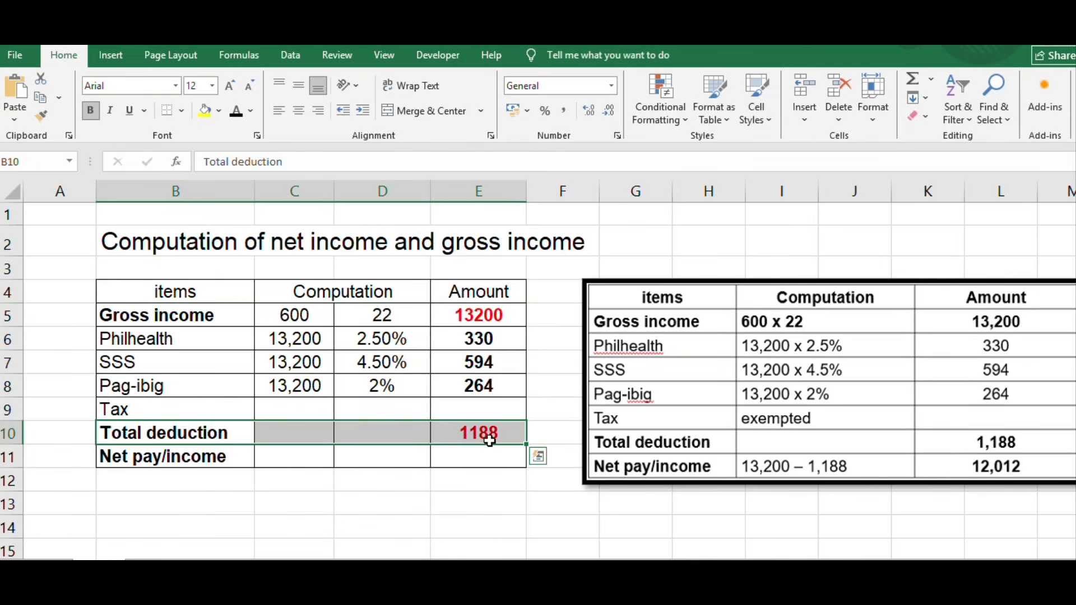
click(494, 456)
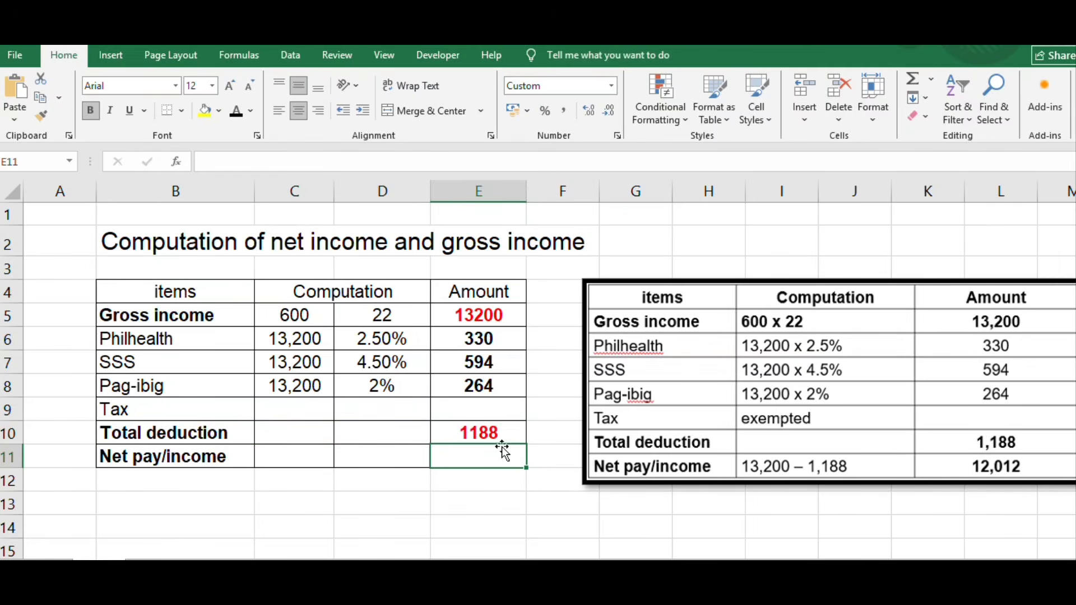
text(=)
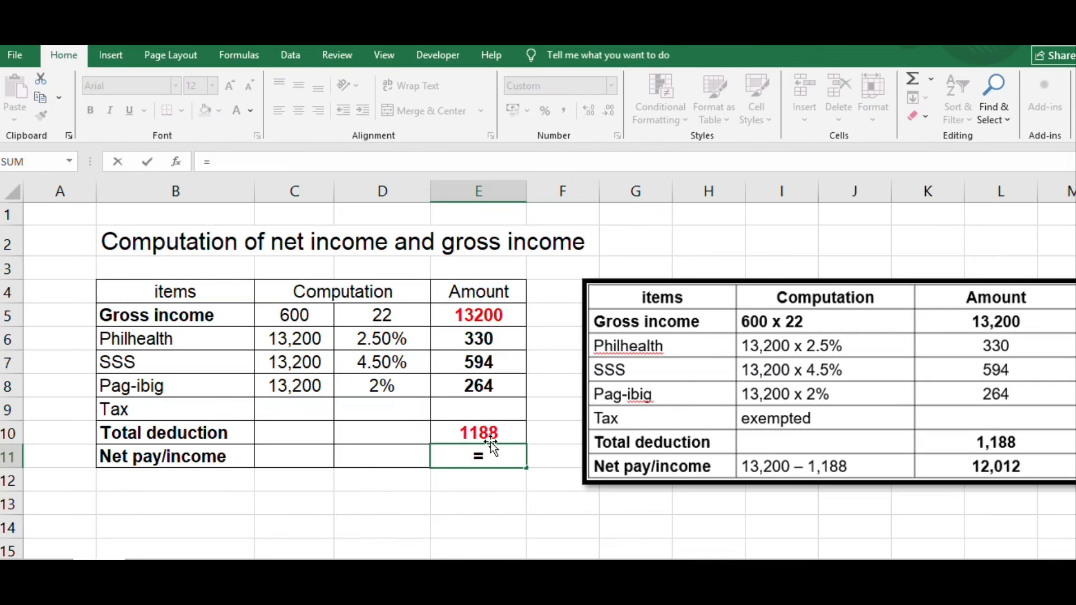
click(468, 317)
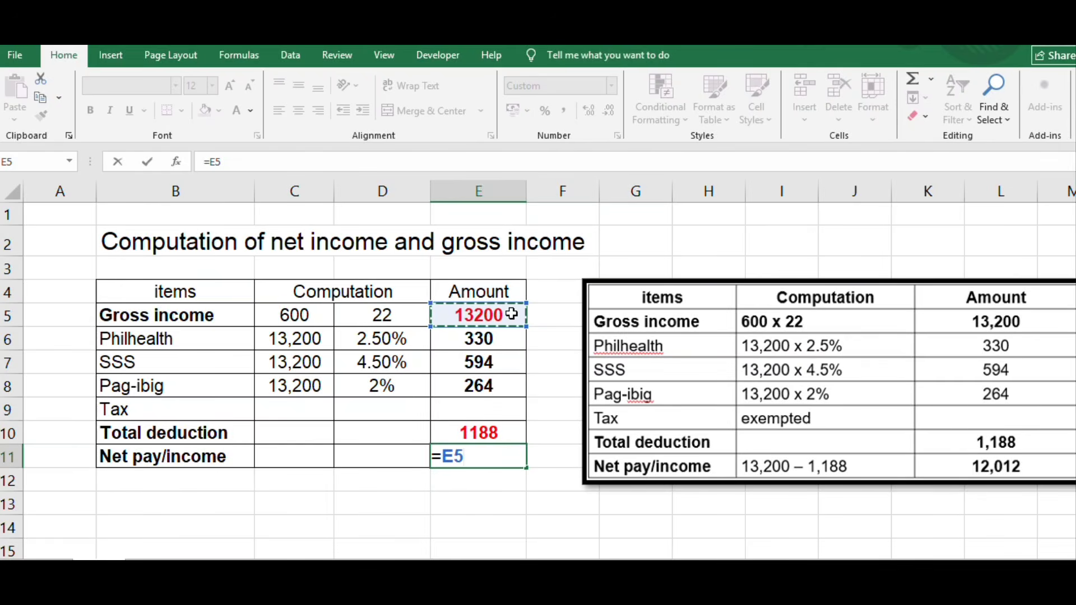
text(-)
click(483, 431)
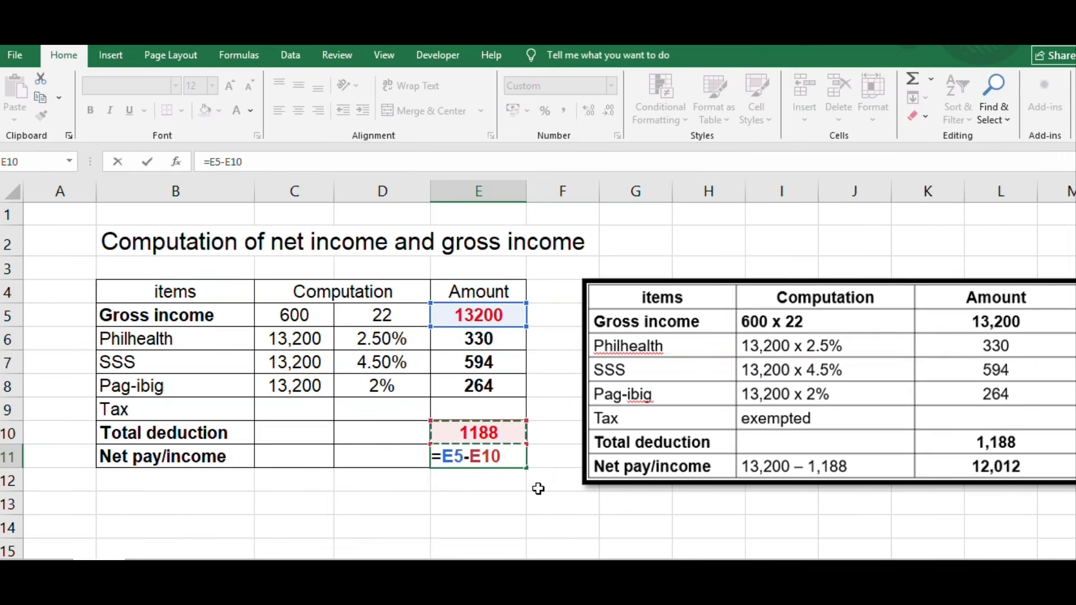
key(Return)
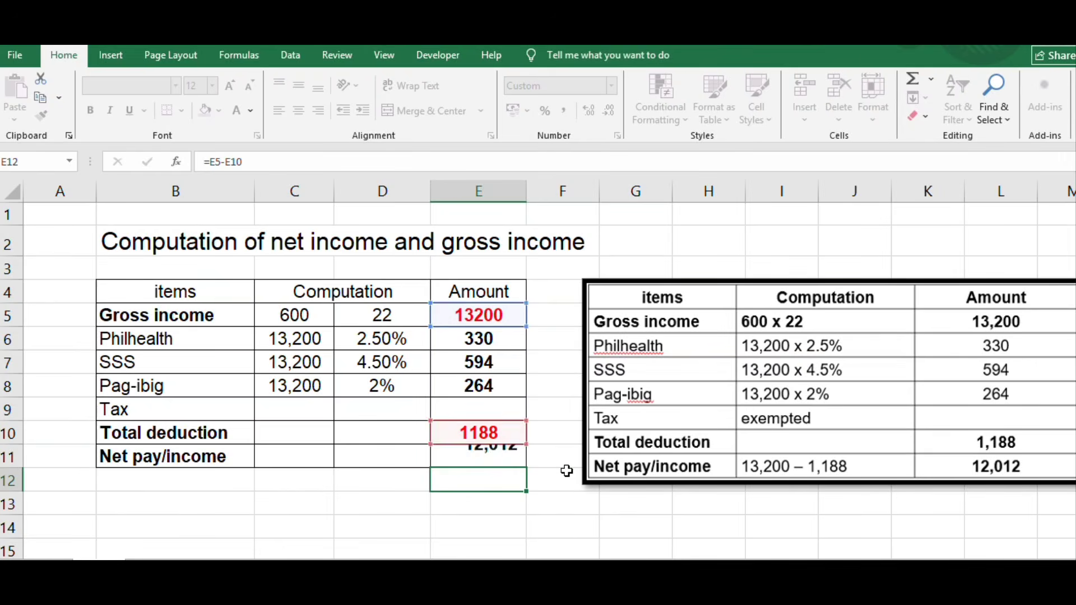
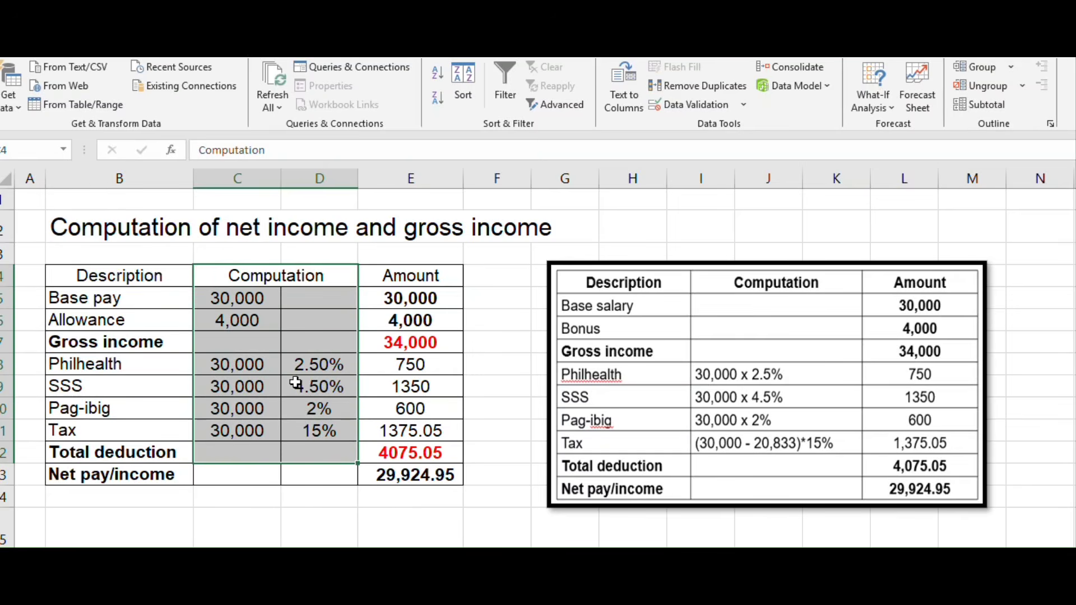
In the Base pay and Allowance table, clear the amounts from Philhealth through Net pay/income and the Gross income amount in E7.
click(297, 336)
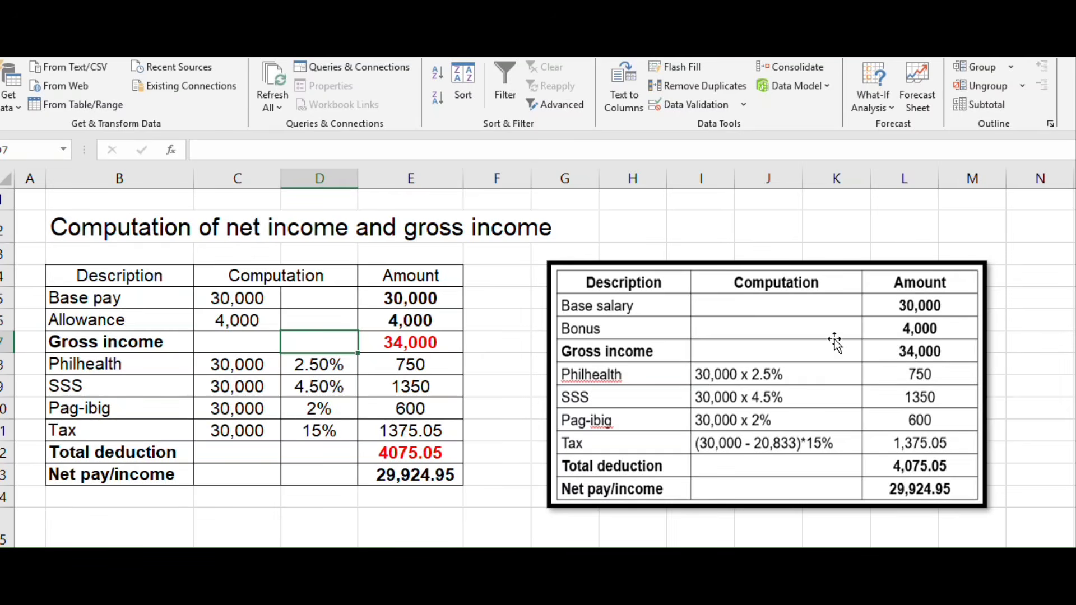
click(424, 344)
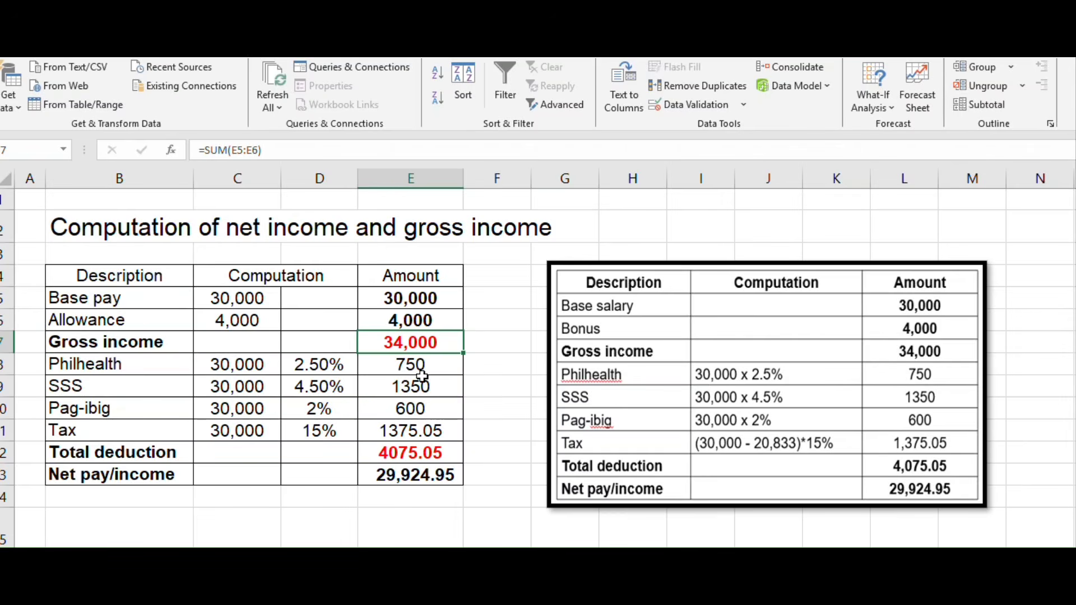
drag(420, 368, 449, 487)
key(Delete)
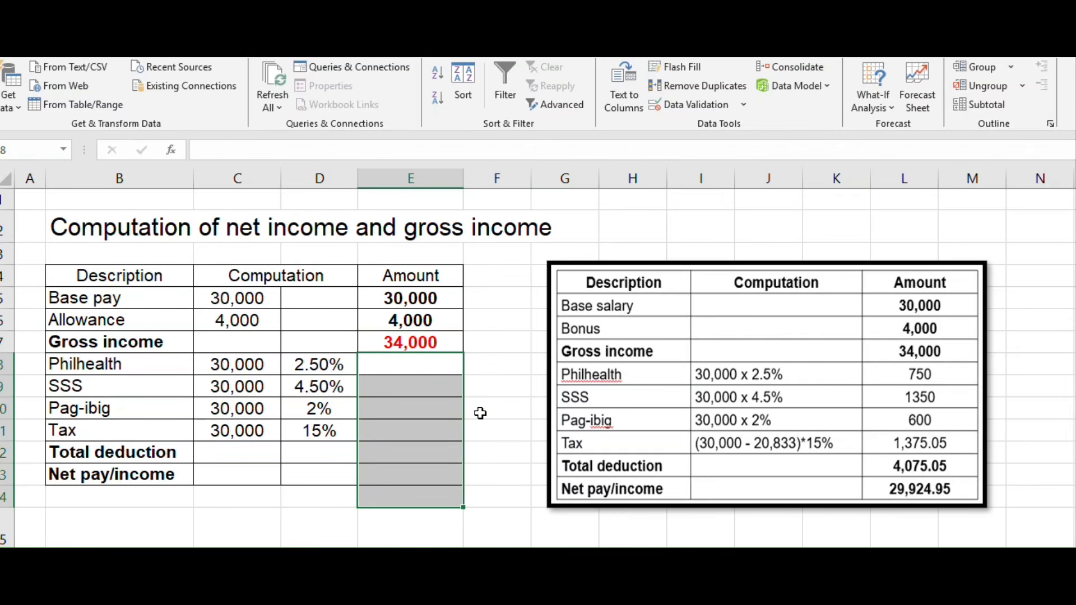
click(481, 413)
click(431, 343)
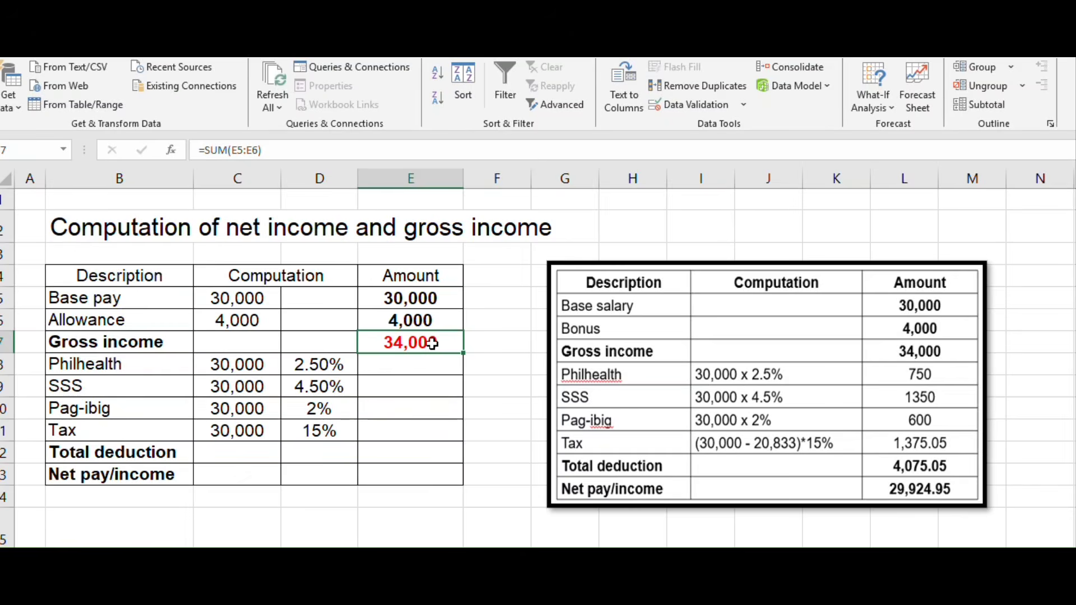
key(Delete)
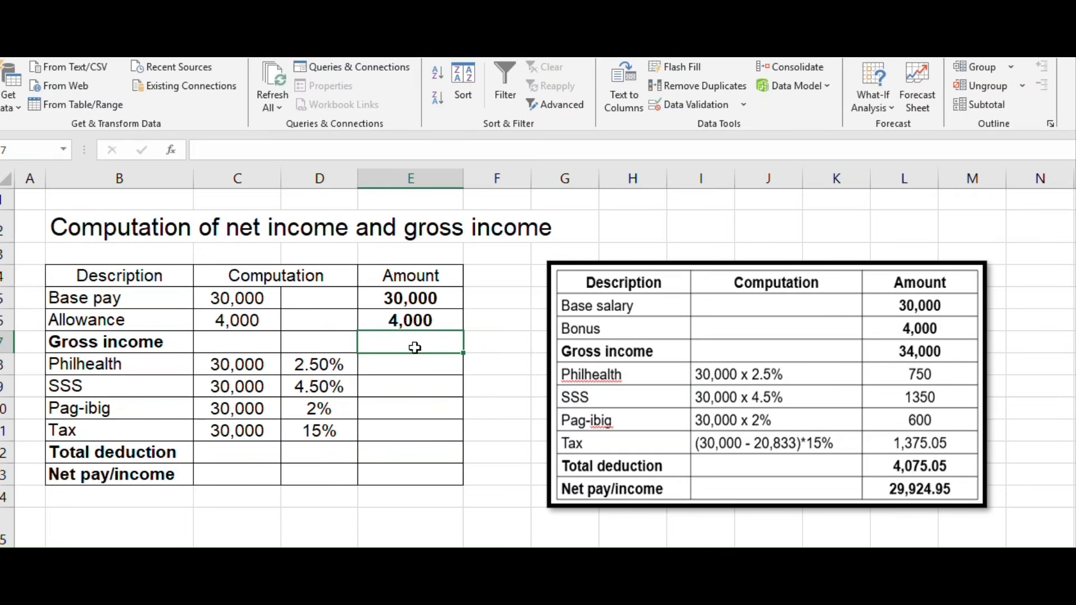
Compute the gross income in E7 by inserting the SUM function over the Base pay and Allowance amounts (E5:E6).
drag(84, 343, 392, 339)
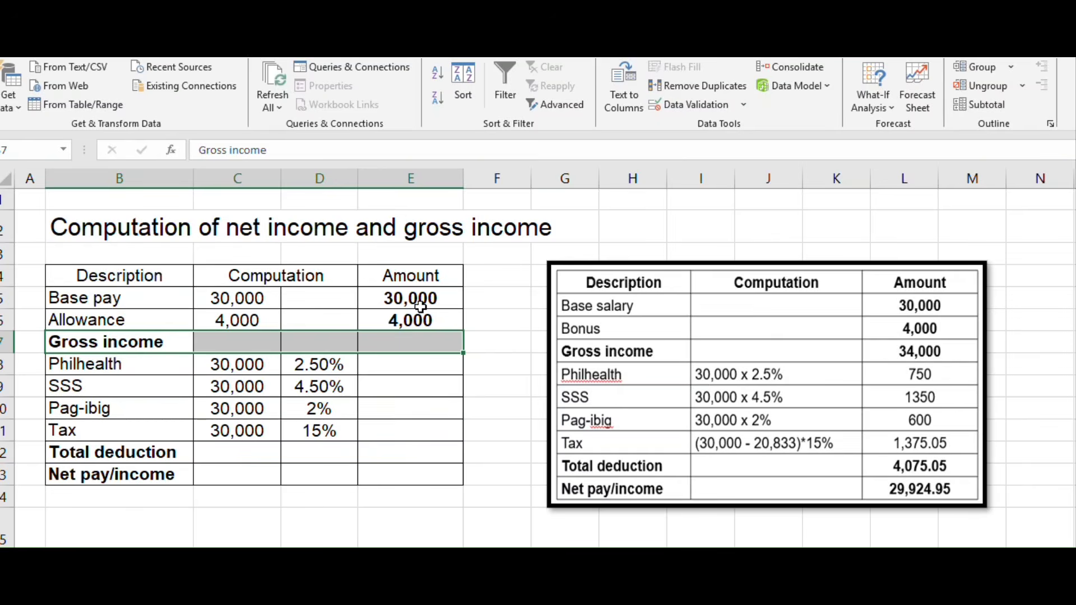
click(419, 345)
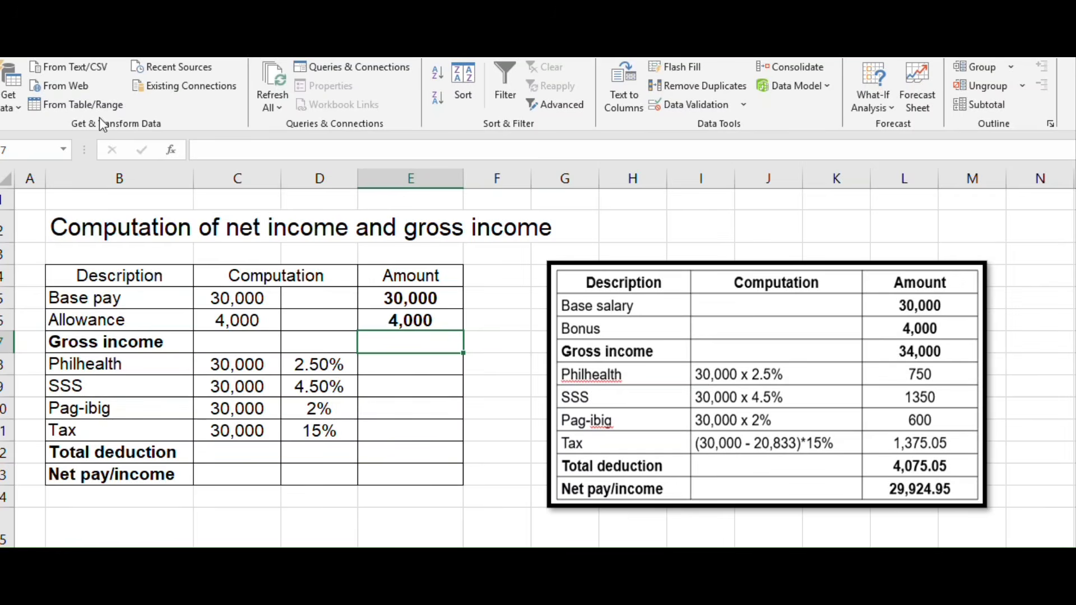
click(100, 48)
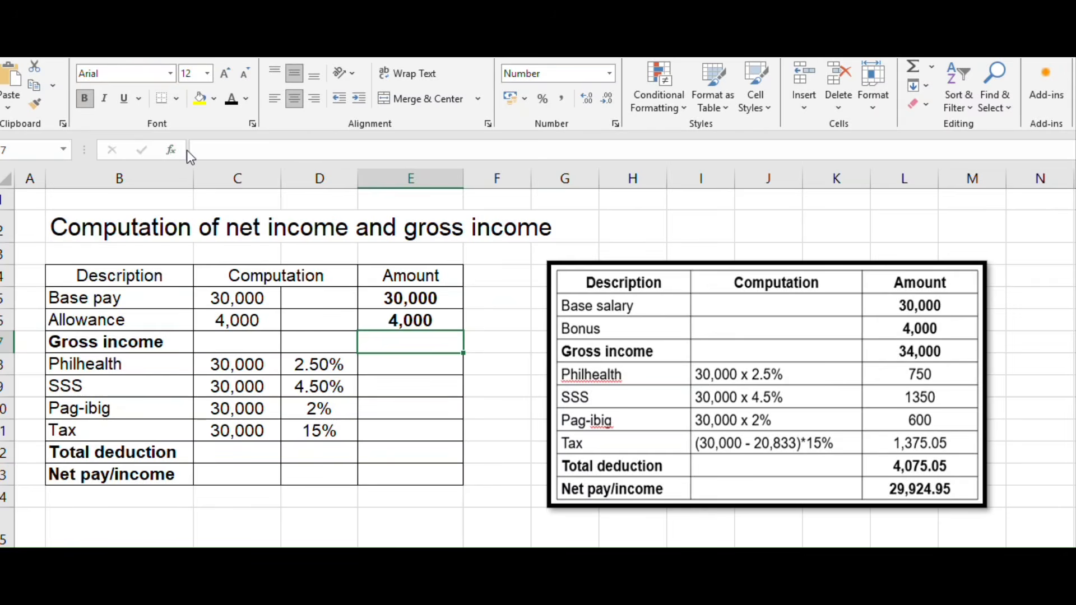
click(172, 159)
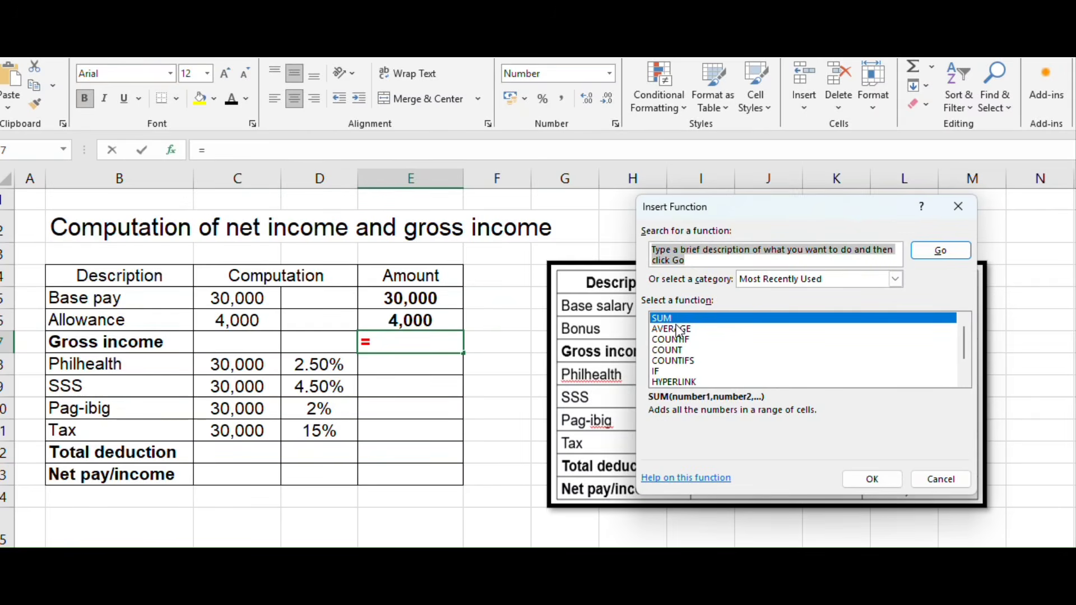
click(873, 480)
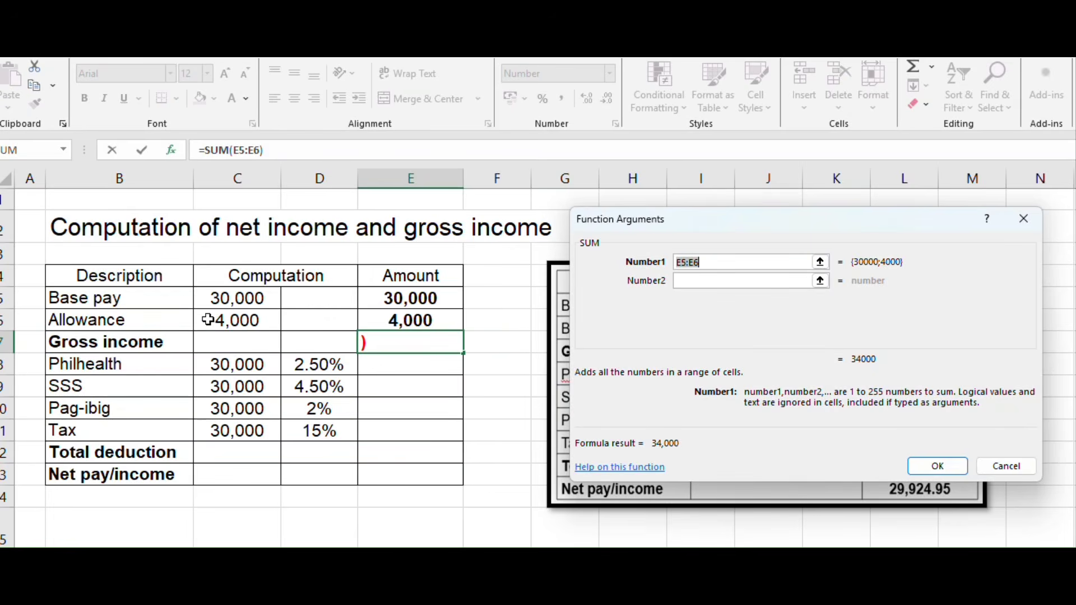
drag(409, 299, 410, 317)
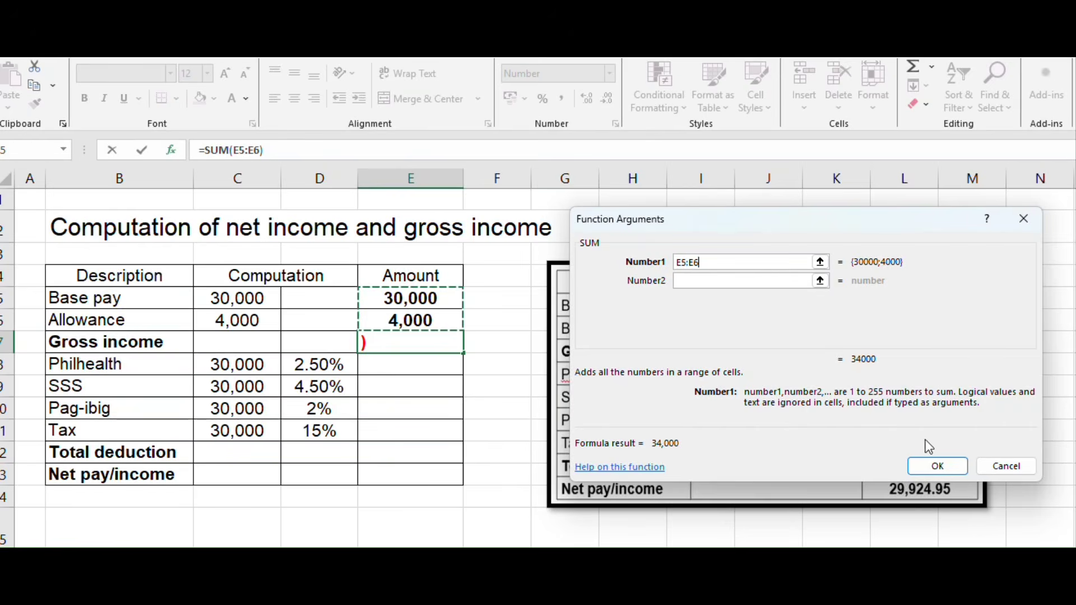
click(937, 466)
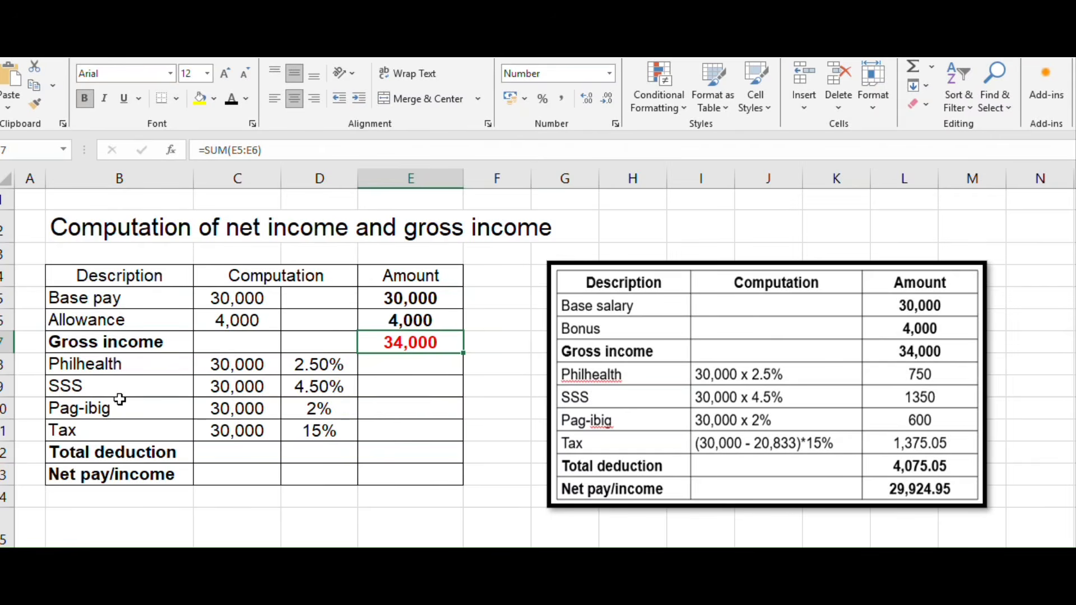
Examine the base amounts and percentage rates of the Philhealth, SSS, Pag-ibig and Tax rows in the Computation columns.
drag(122, 365, 120, 432)
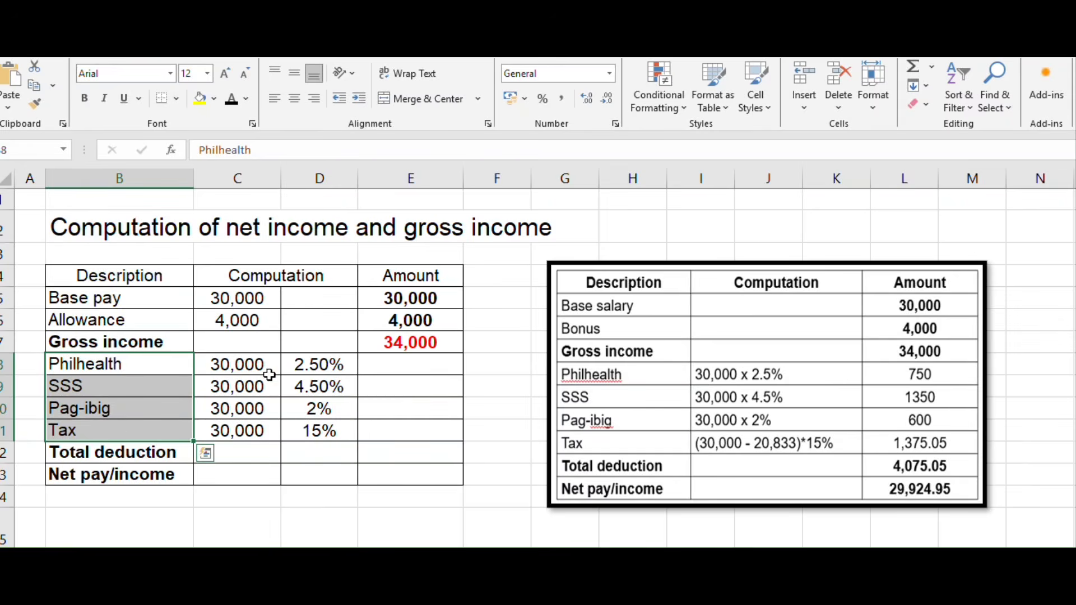
drag(269, 375, 258, 429)
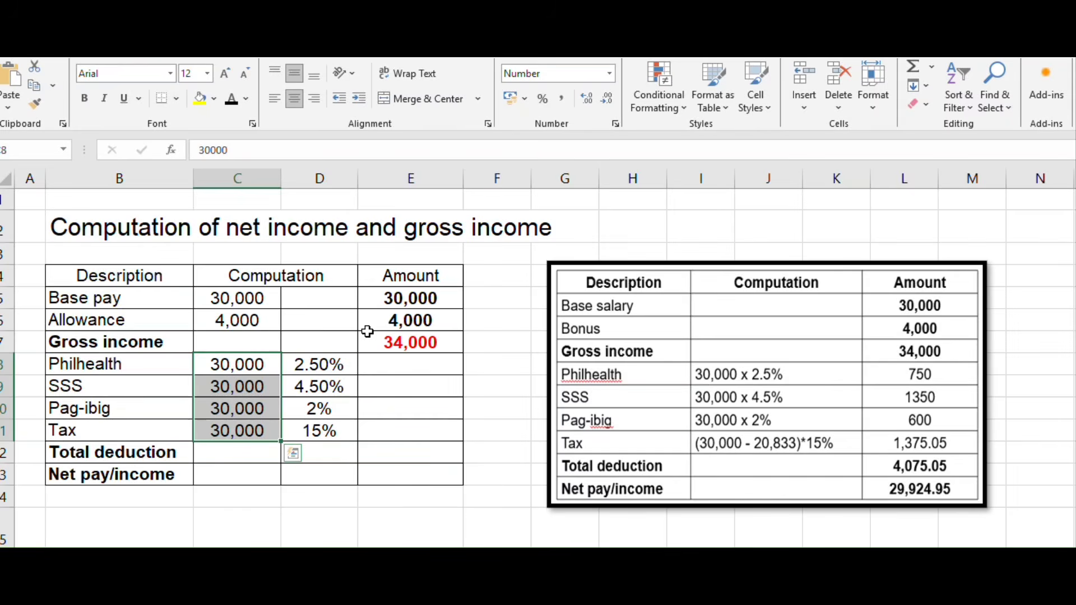
click(402, 372)
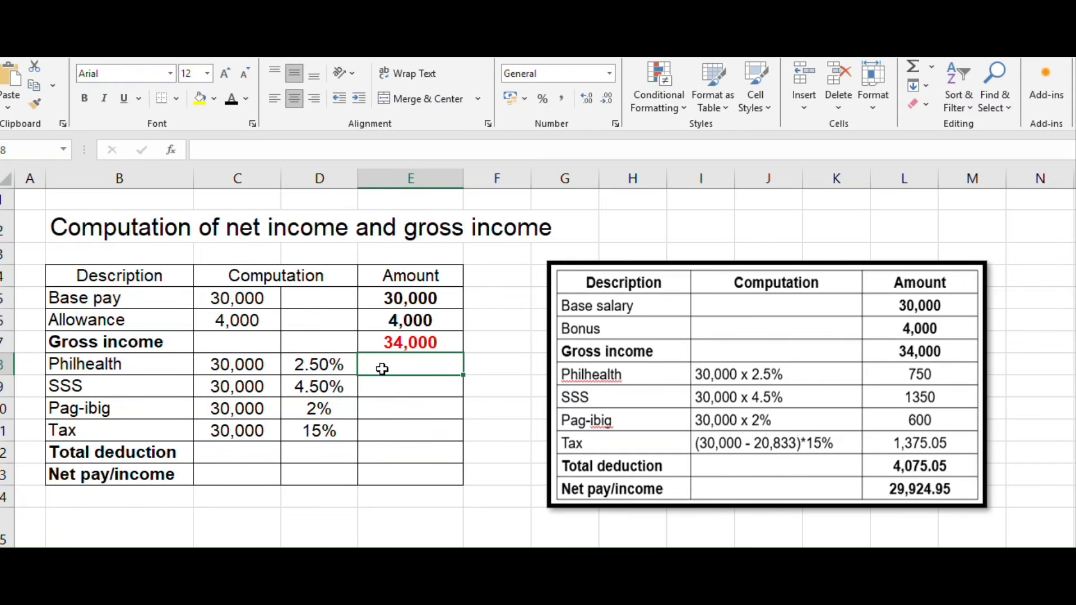
click(318, 367)
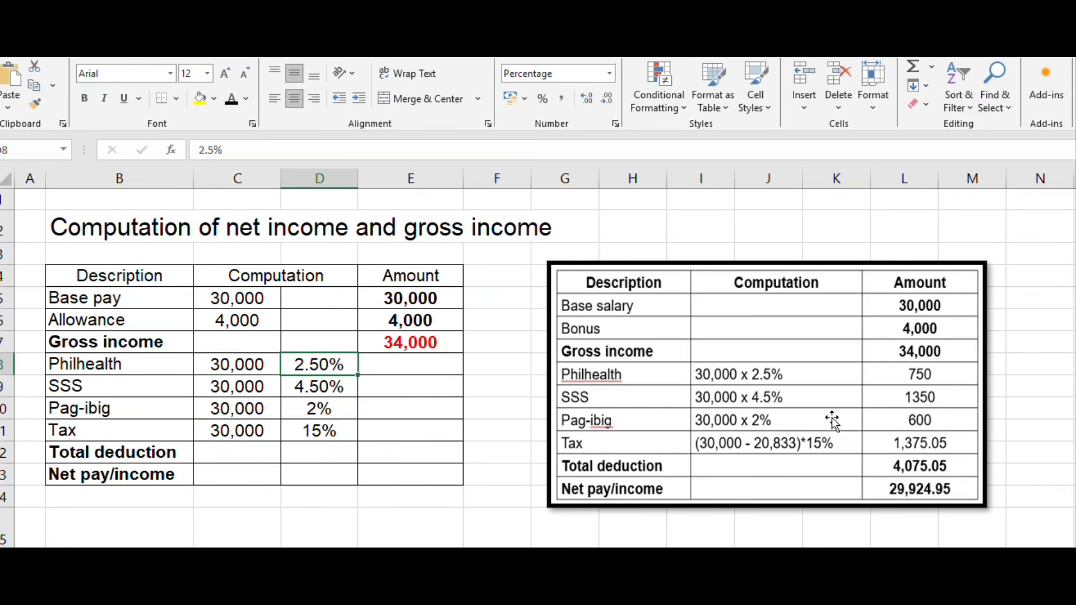
click(315, 387)
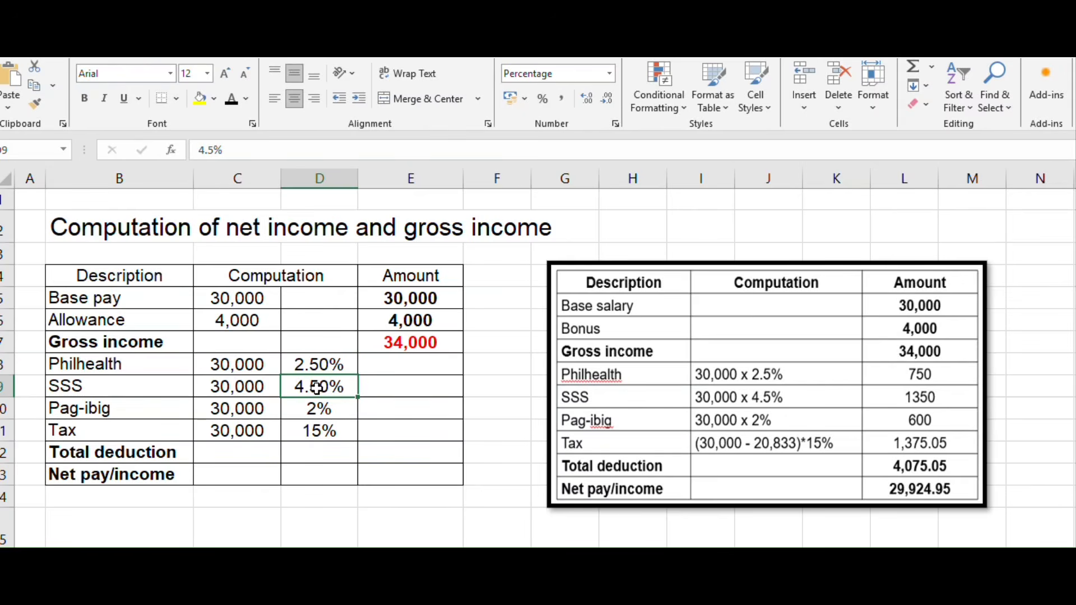
click(314, 411)
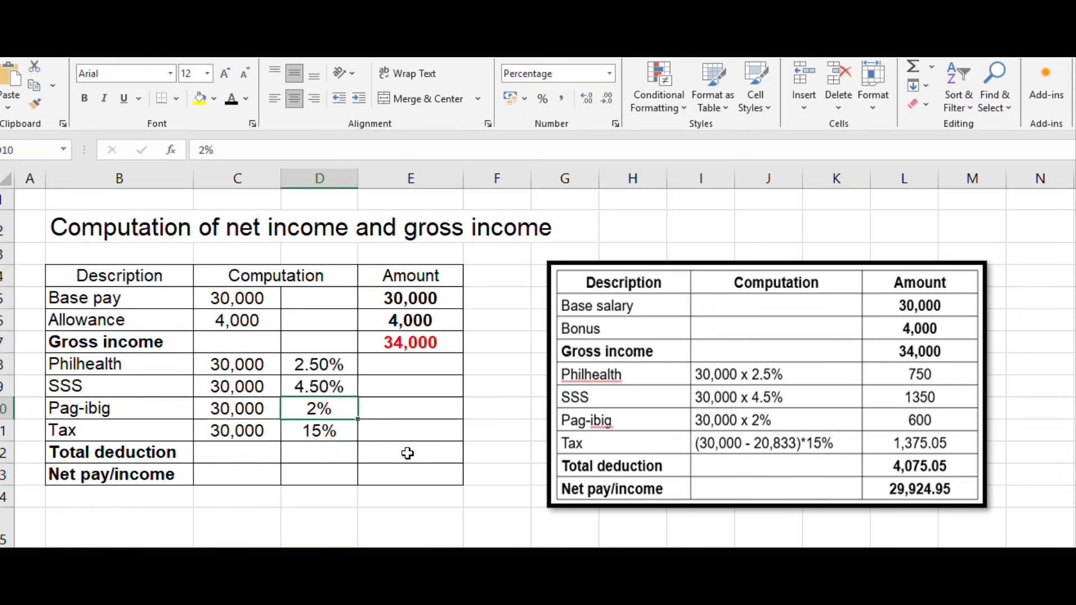
click(322, 436)
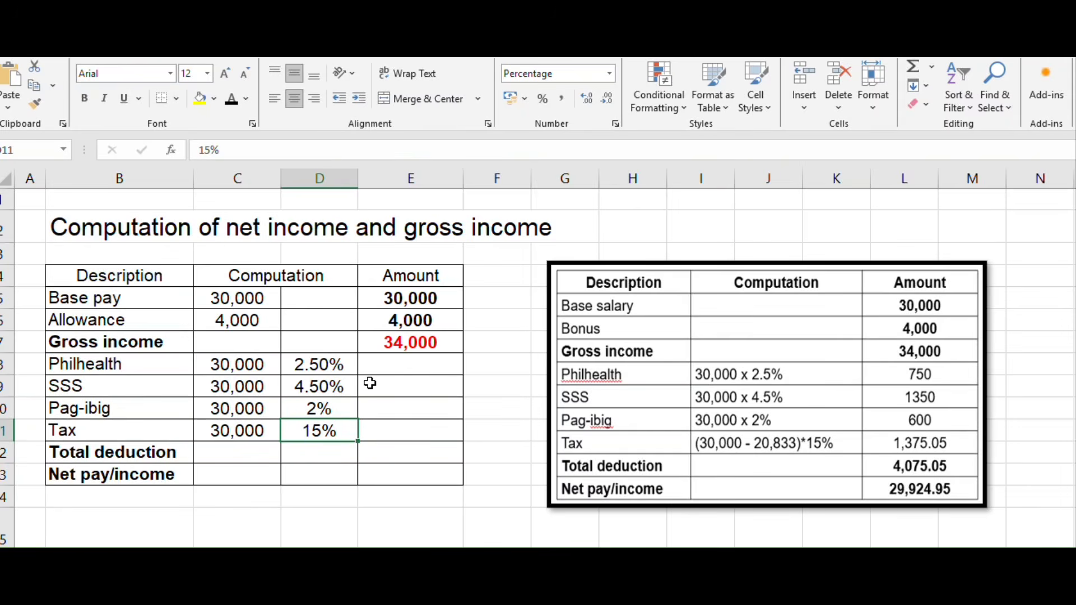
click(396, 369)
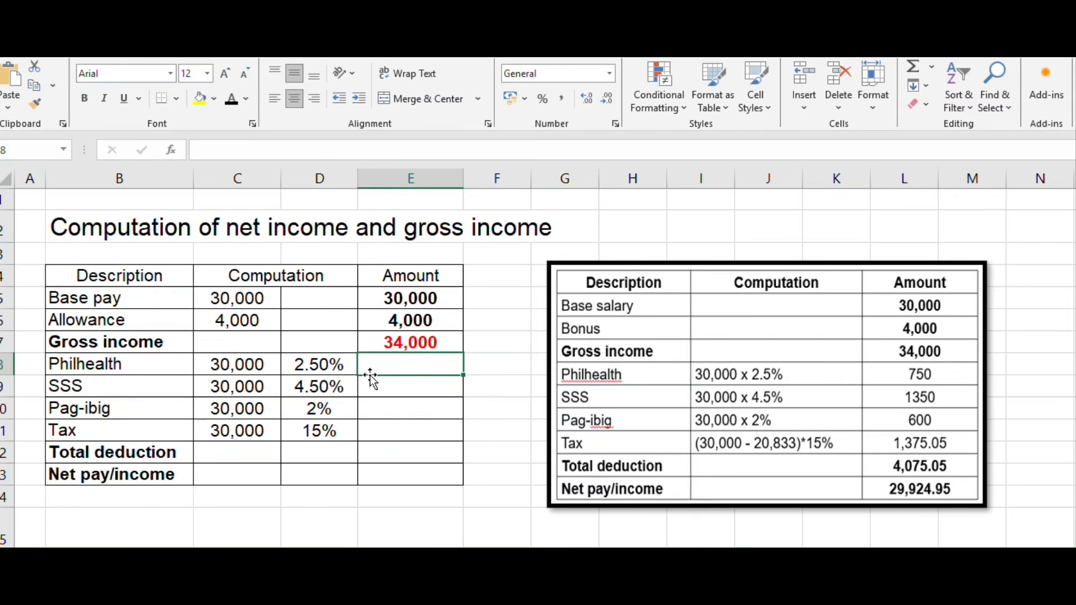
drag(239, 369, 313, 365)
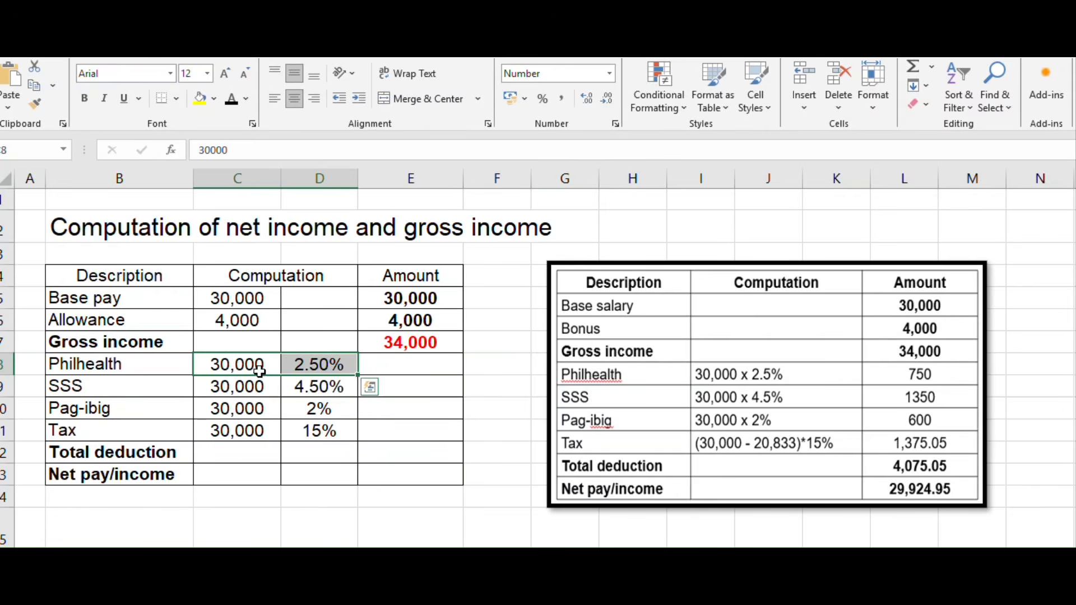
Compute the Philhealth amount in E8 by multiplying its base amount by its rate with the formula =C8*D8.
click(372, 365)
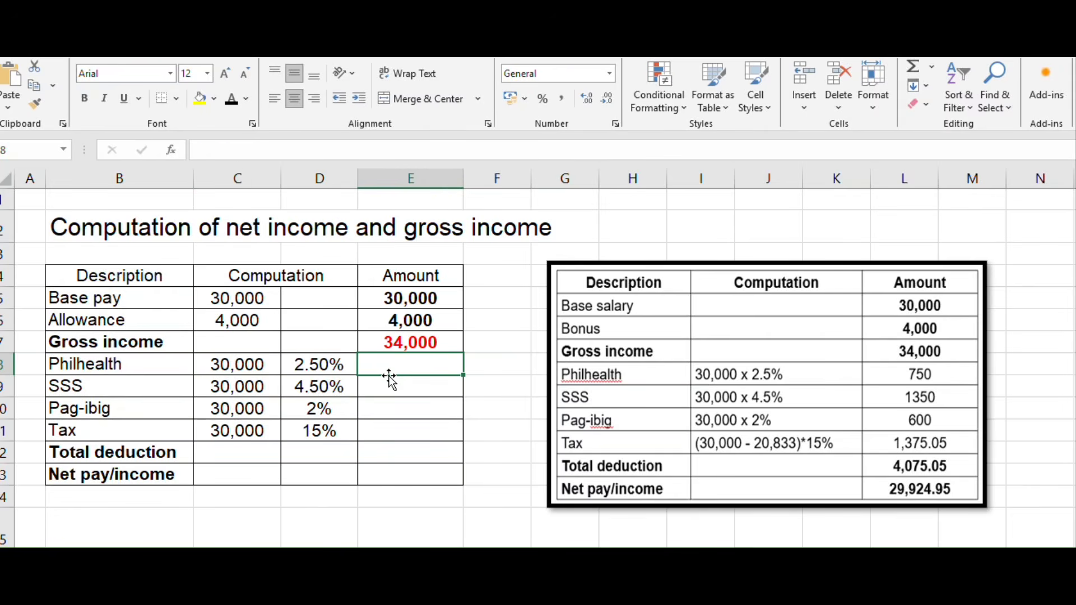
text(=)
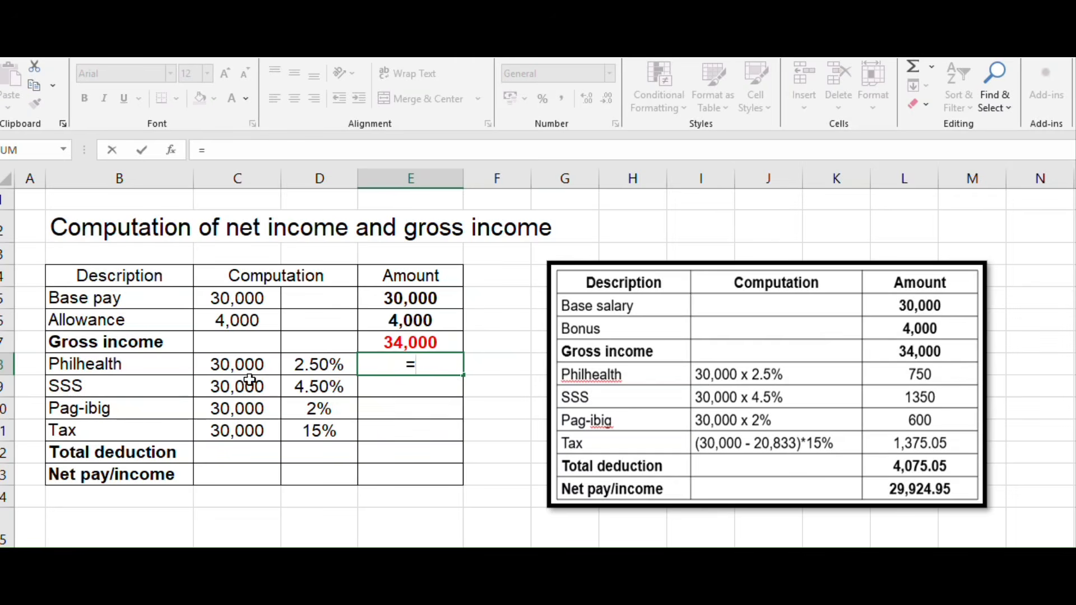
click(240, 367)
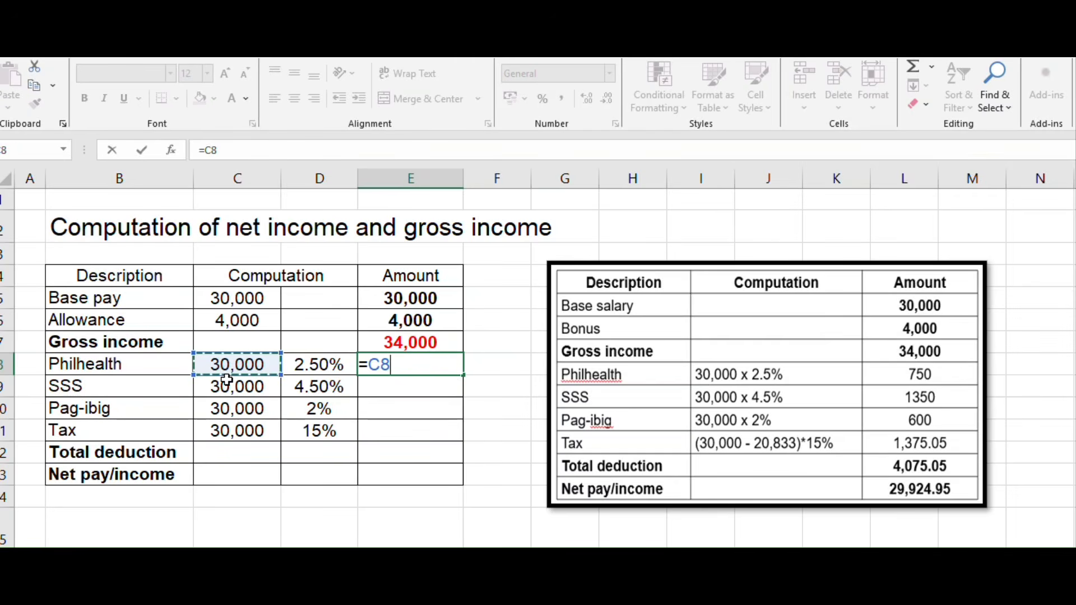
text(+)
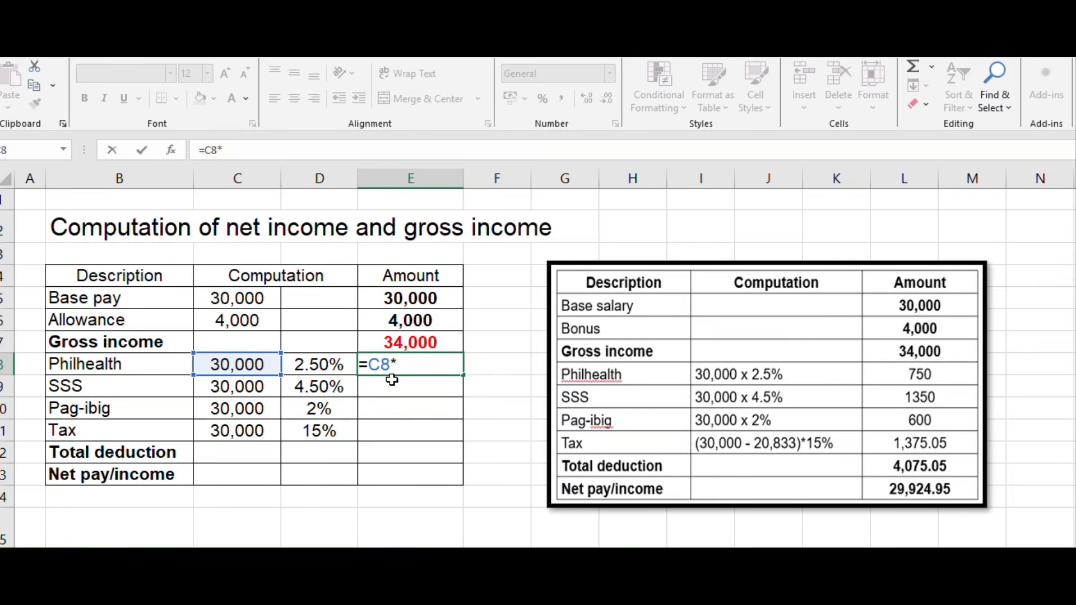
click(327, 366)
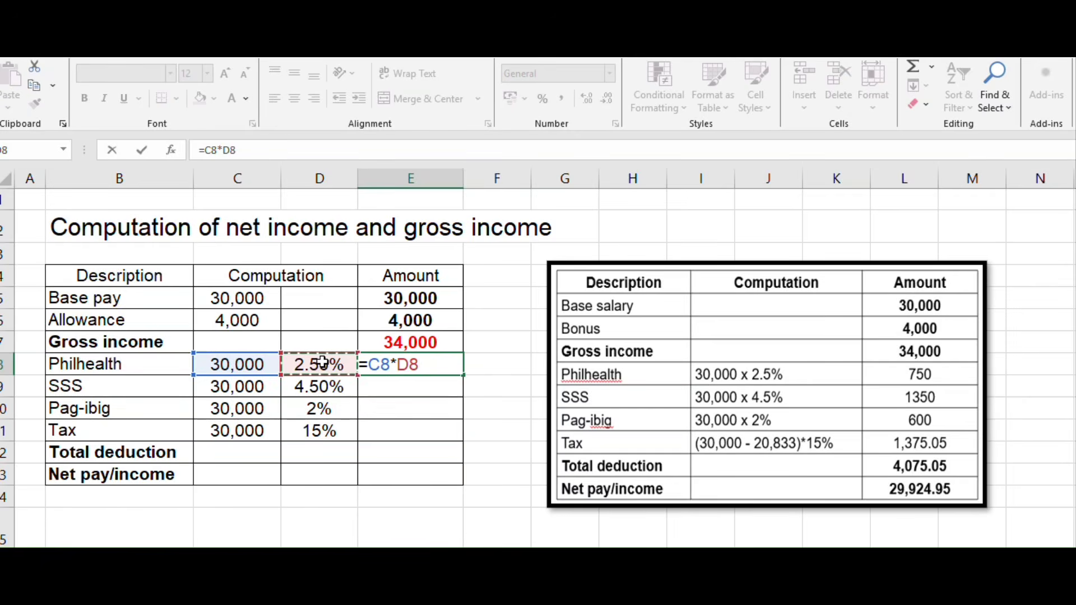
key(Return)
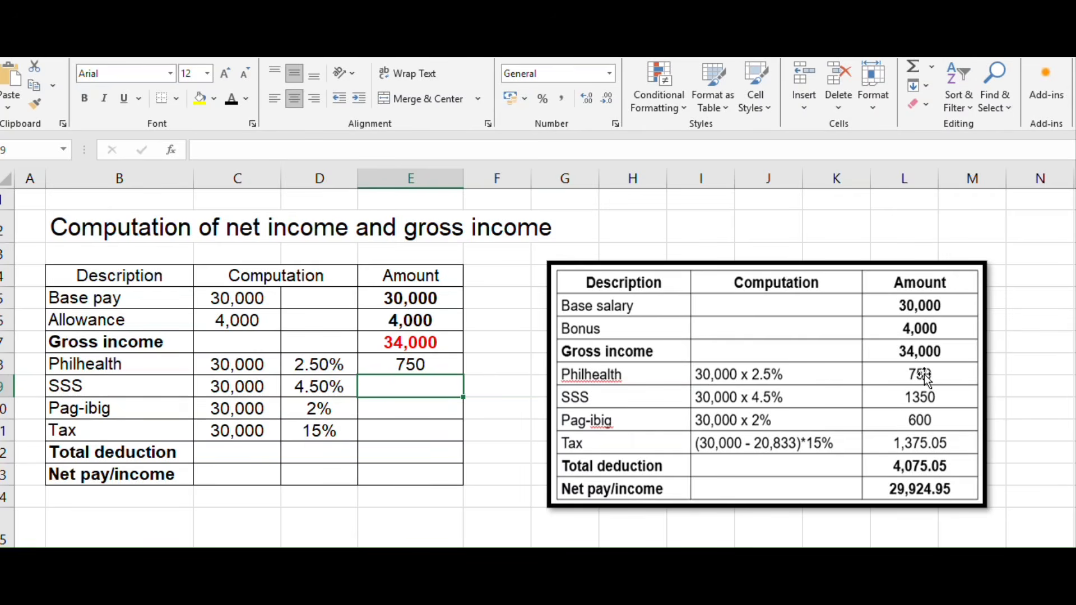
Fill the Philhealth formula from E8 down through the SSS, Pag-ibig and Tax amounts (E9:E11).
click(433, 363)
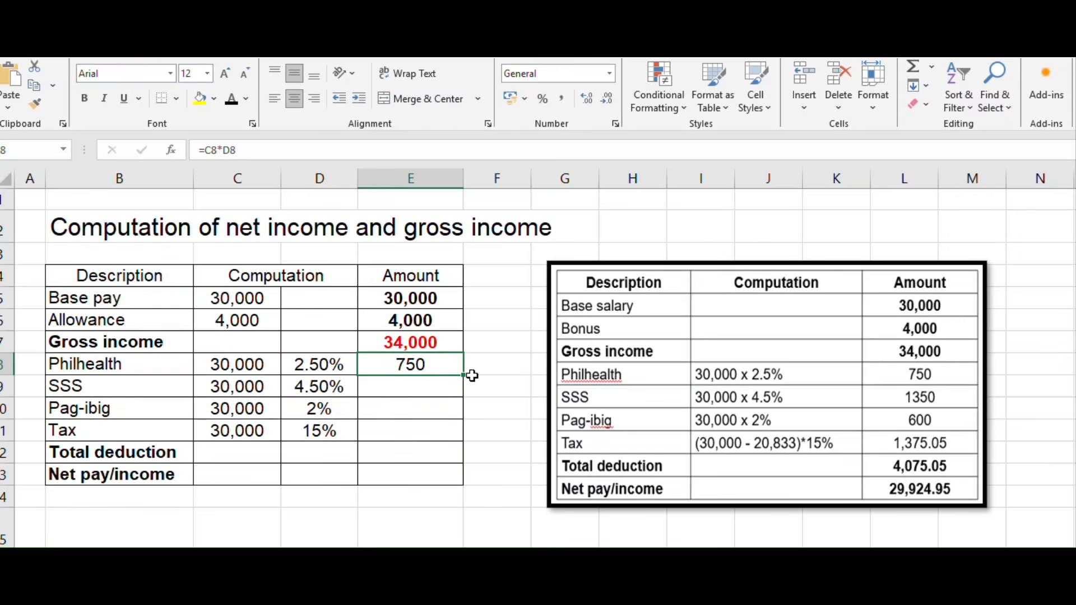
drag(462, 380, 454, 434)
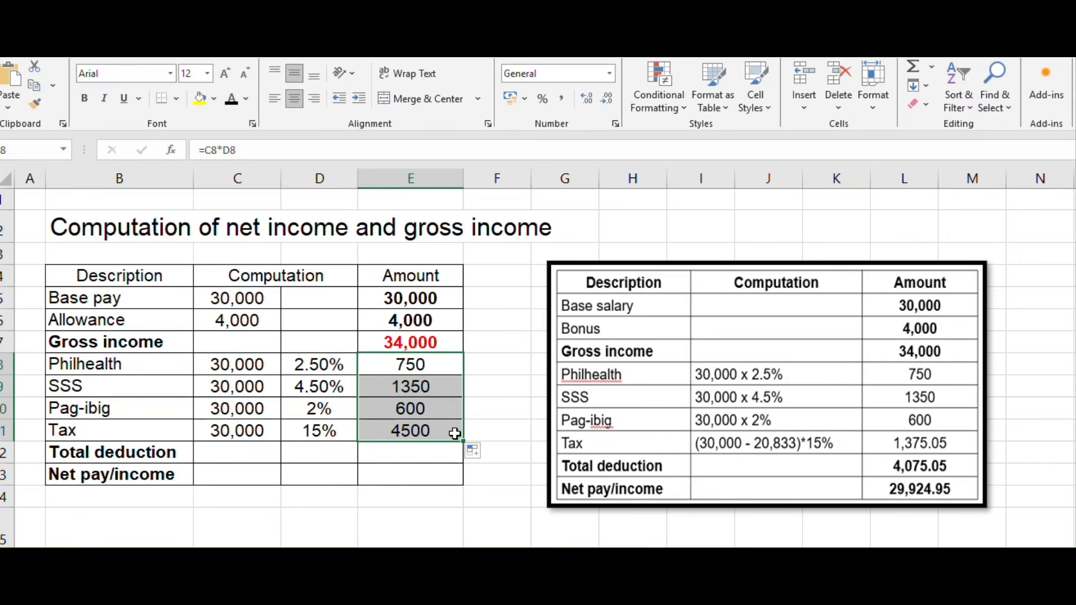
click(483, 429)
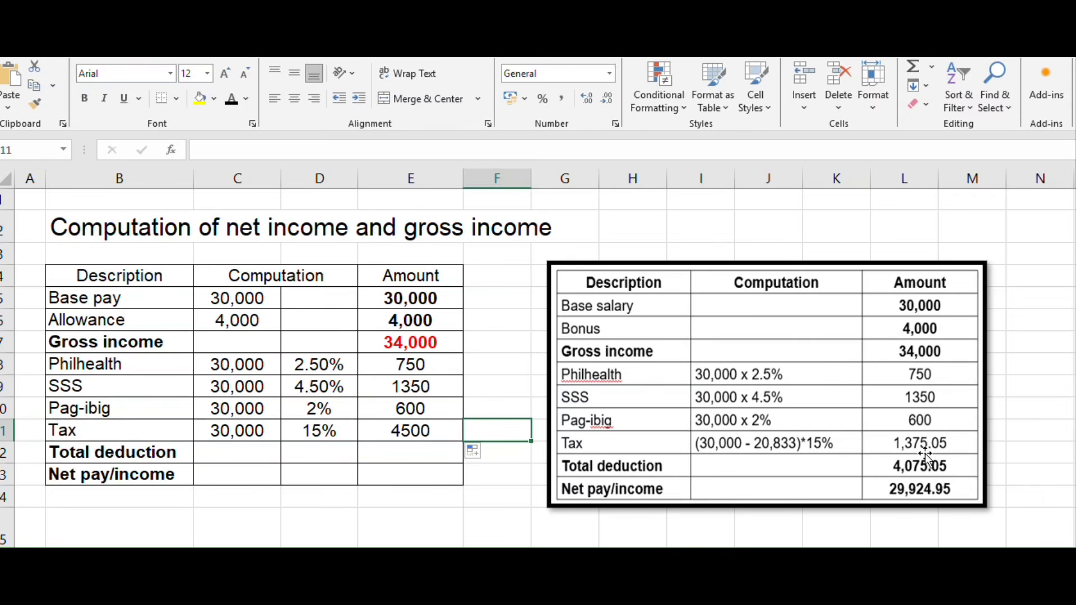
Replace the Tax amount in E11 with the formula =(C11-20833)*15%.
click(254, 430)
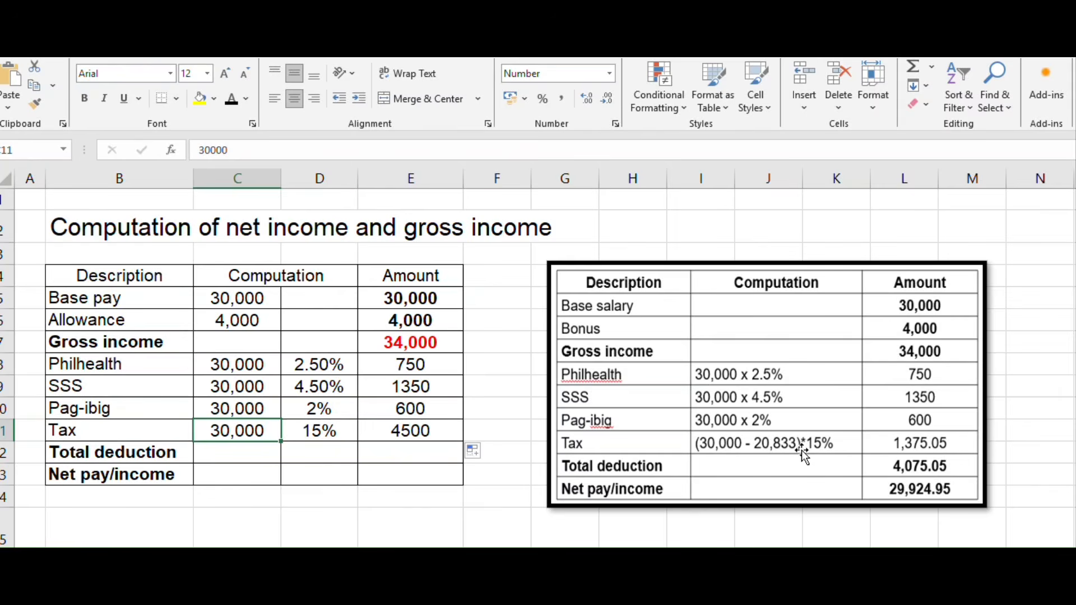
click(399, 431)
key(Delete)
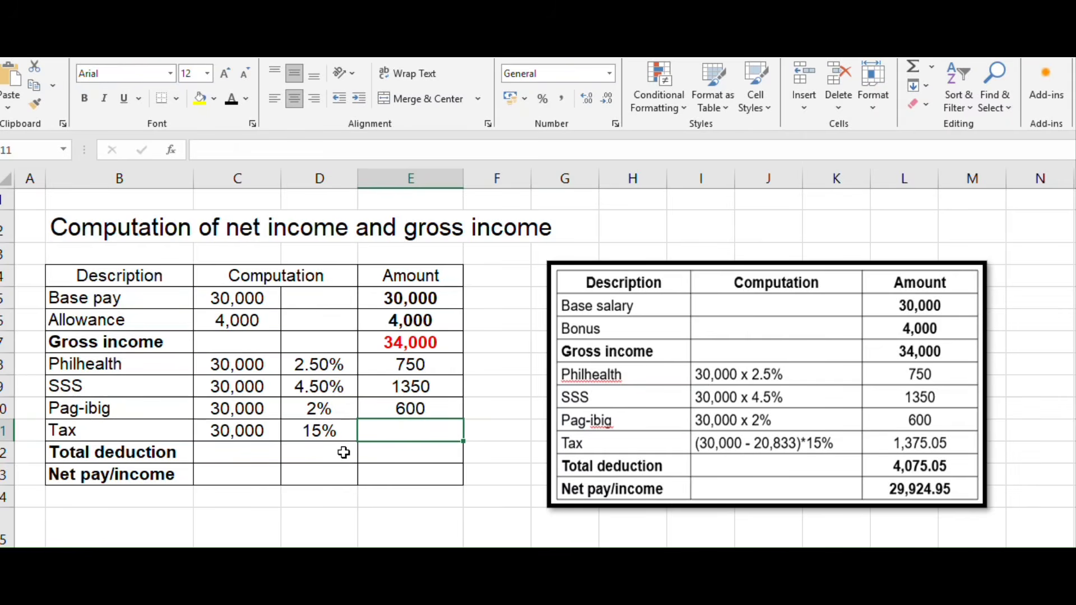
text(=)
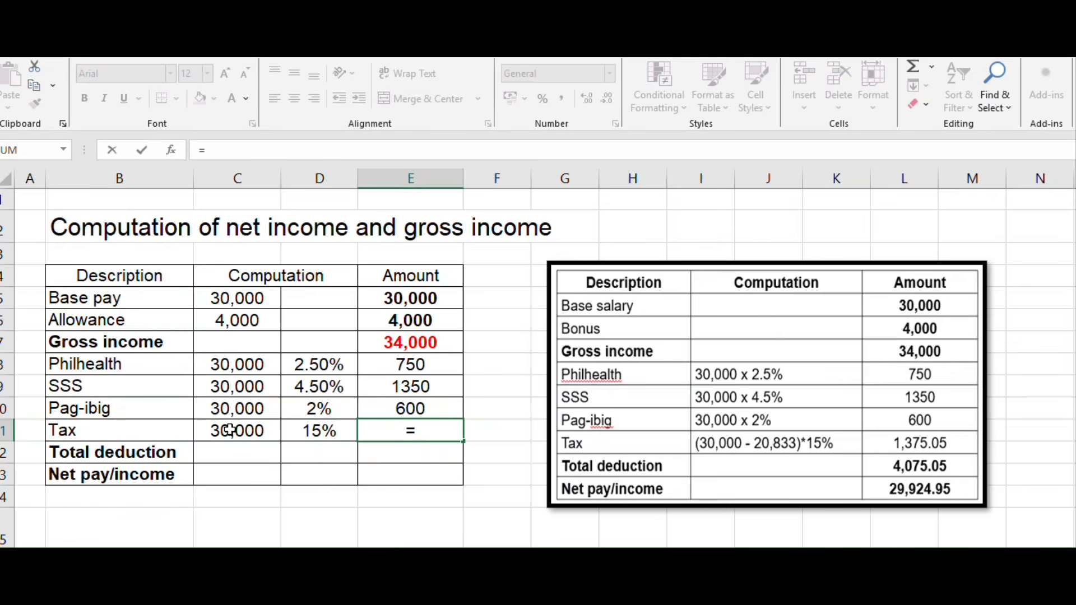
click(236, 432)
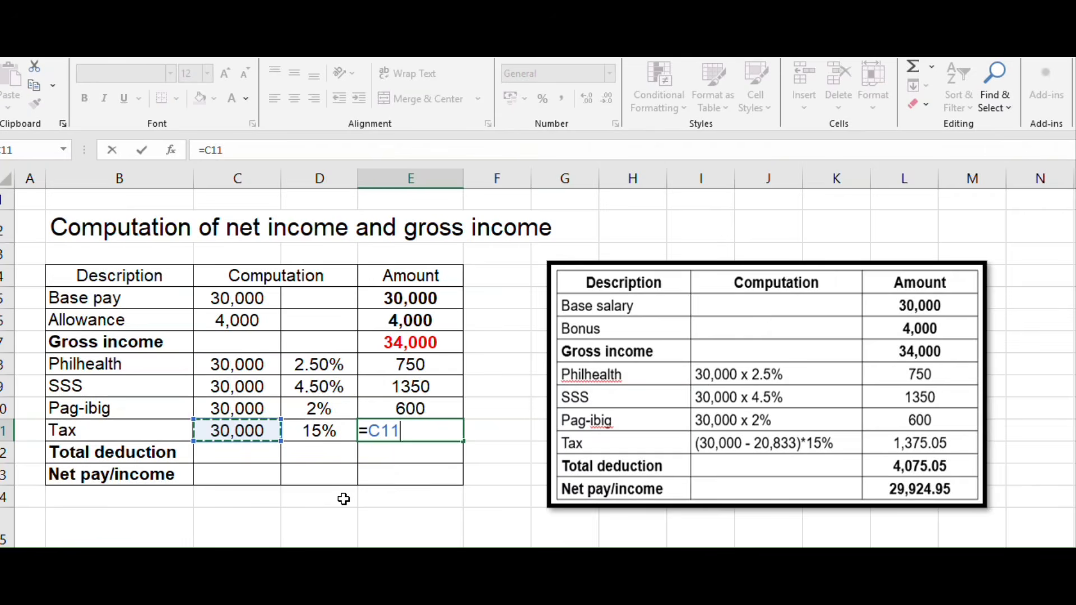
text(-)
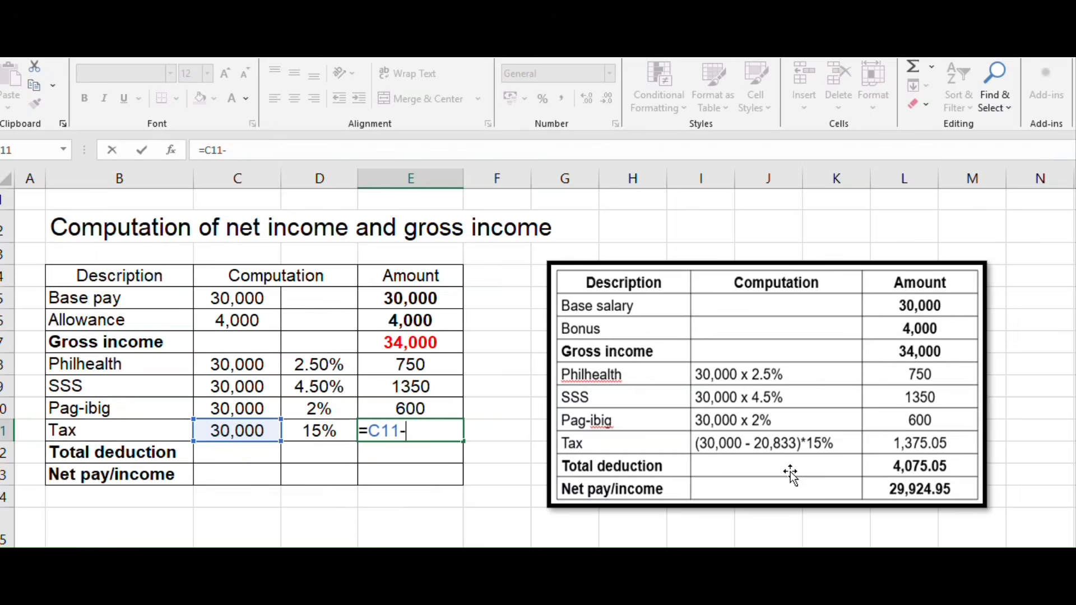
text(20833)
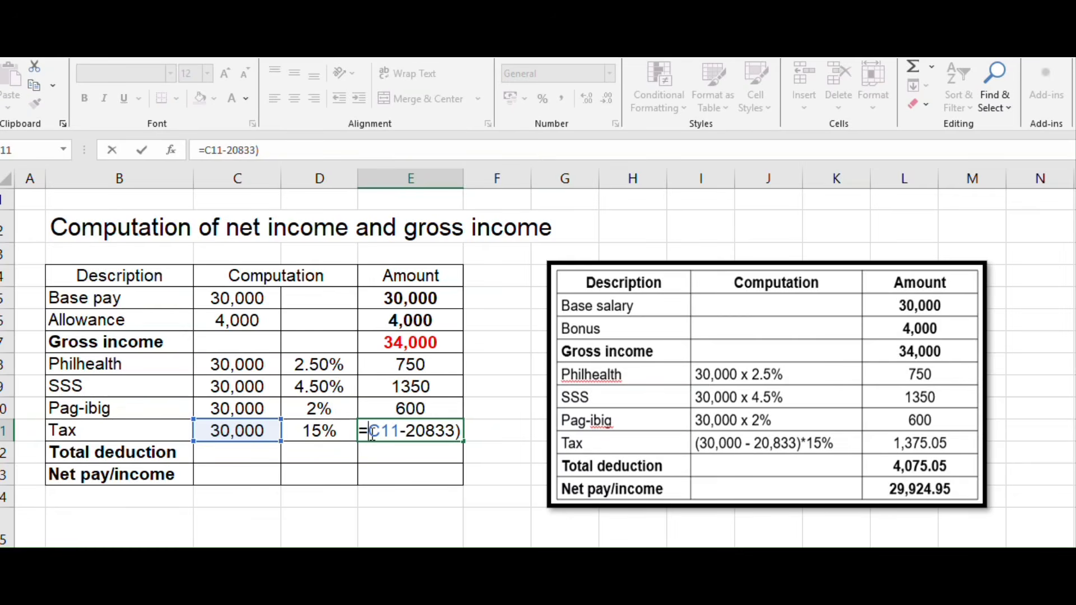
text(()
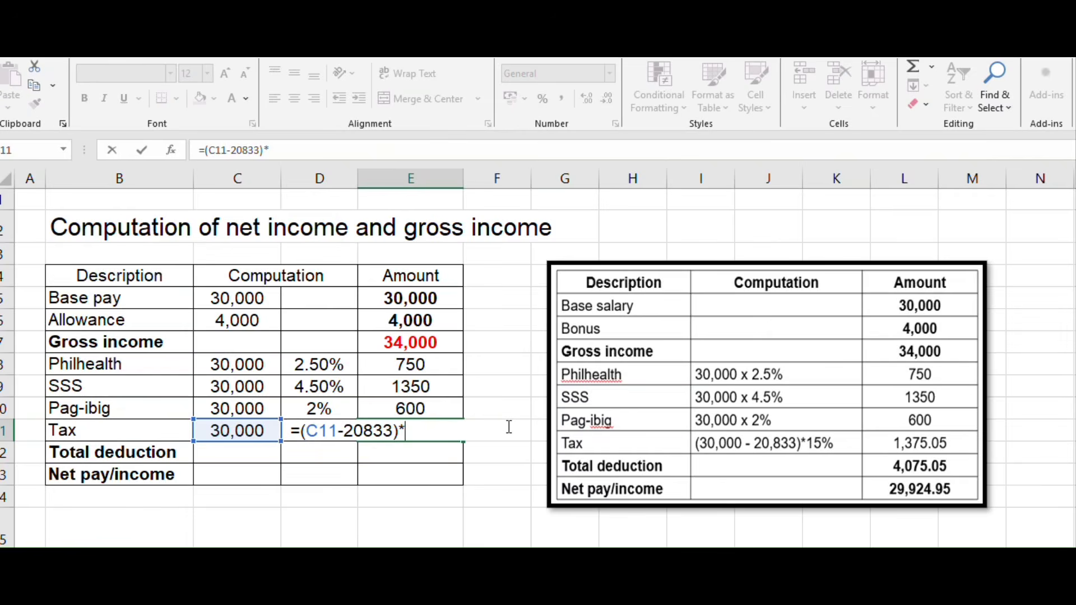
text(15%)
key(Return)
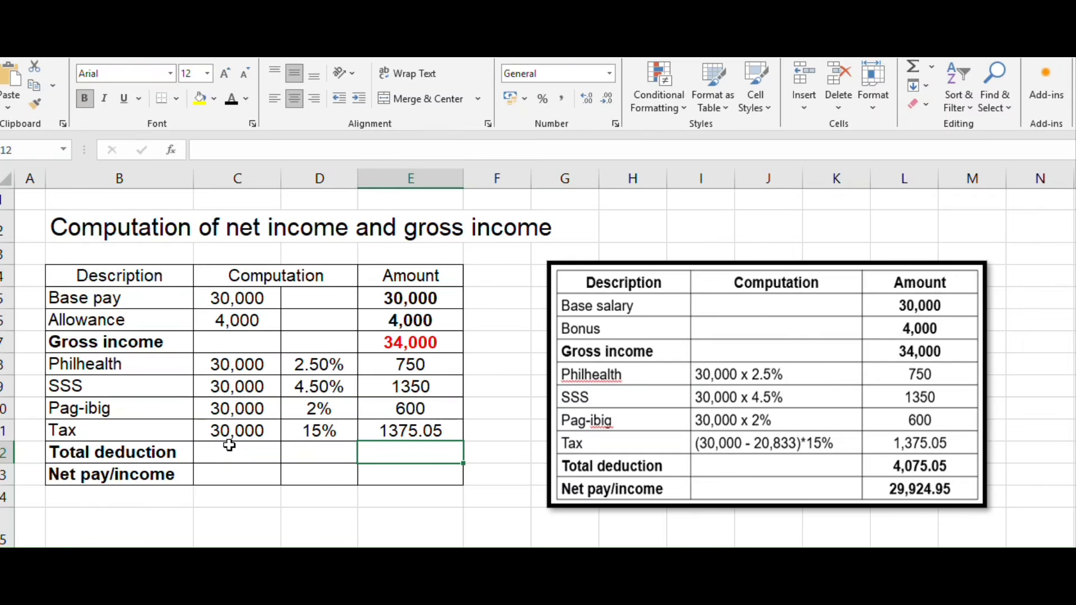
Compute the total deduction in E12 by inserting the SUM function over the Philhealth to Tax amounts (E8:E11).
click(220, 463)
click(397, 459)
click(172, 149)
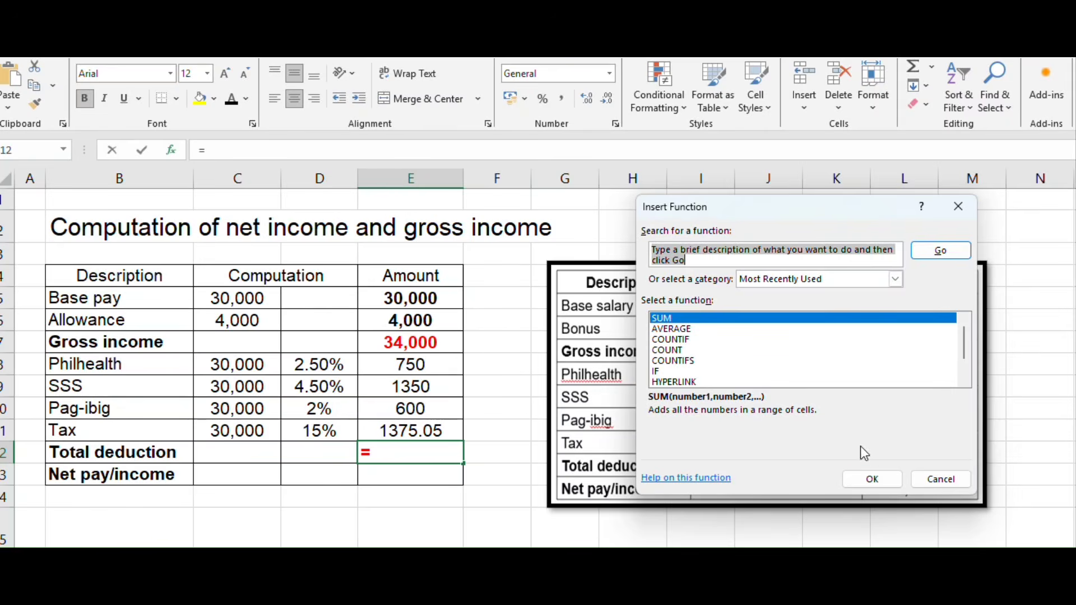
click(874, 475)
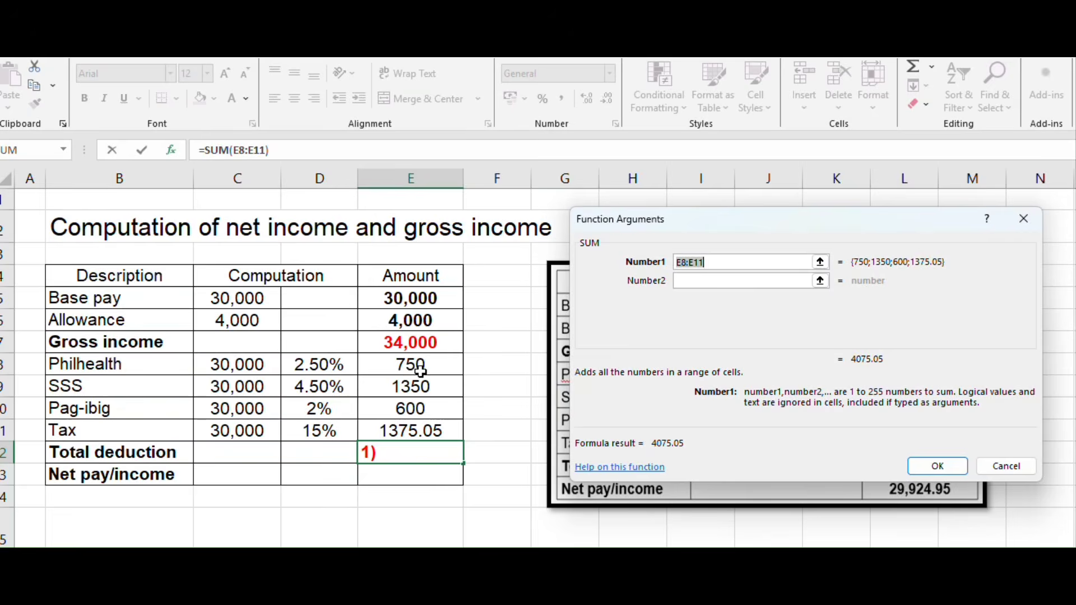
click(419, 365)
drag(422, 367, 429, 430)
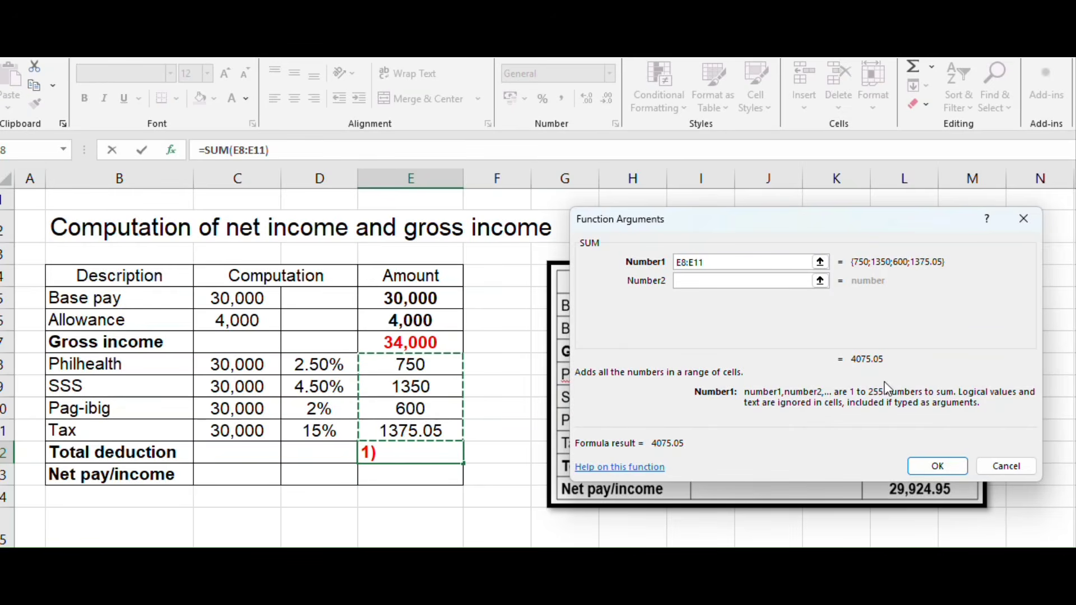
click(937, 467)
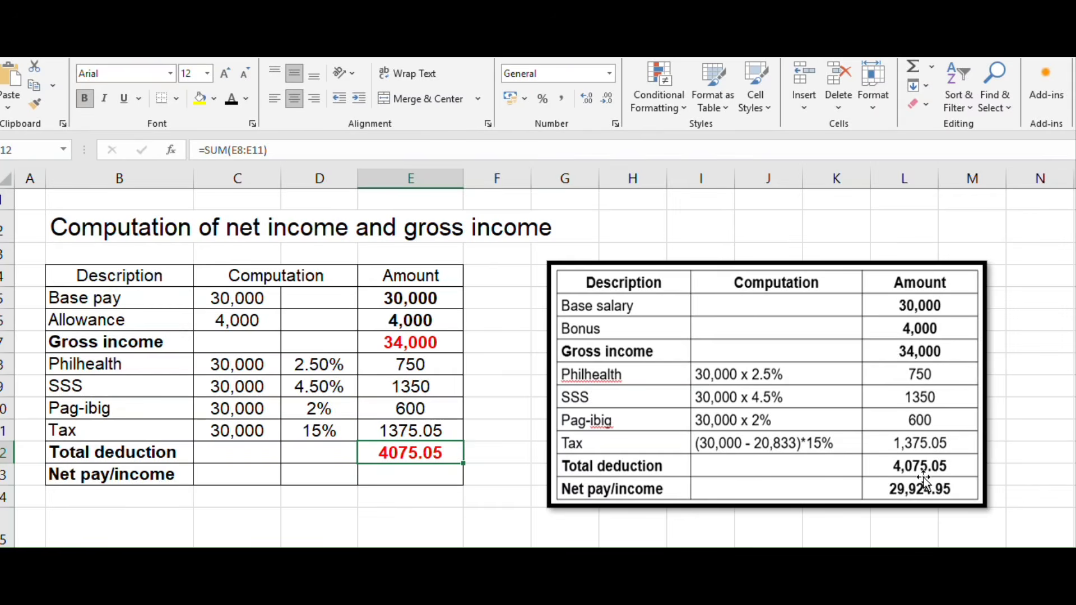
Compute the net pay in E13 by subtracting the total deduction from the gross income with the formula =E7-E12.
click(437, 478)
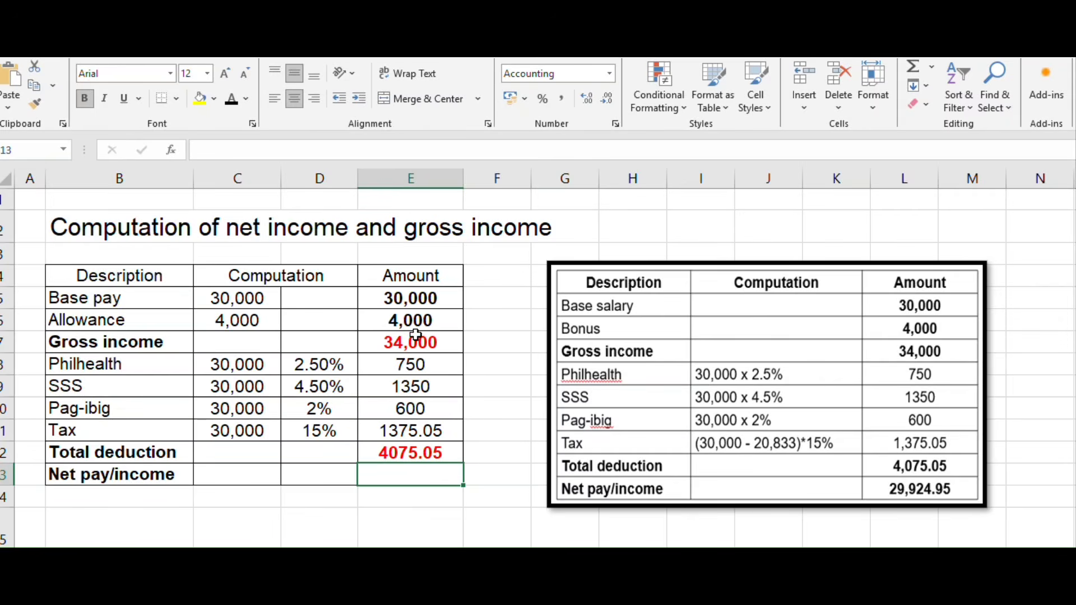
drag(142, 342, 411, 351)
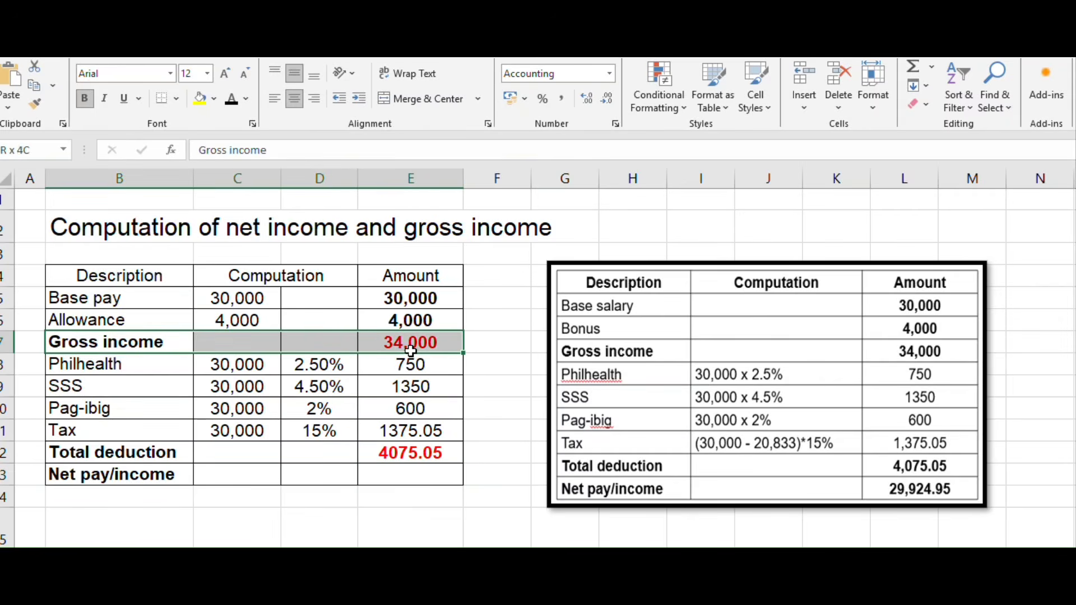
drag(174, 454, 425, 456)
click(408, 471)
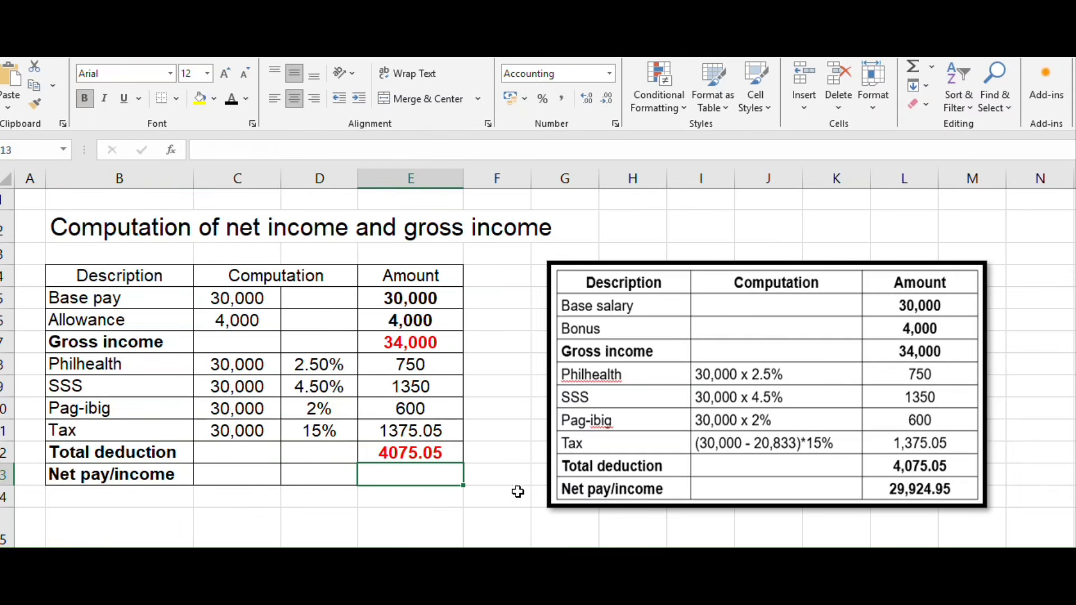
text(=)
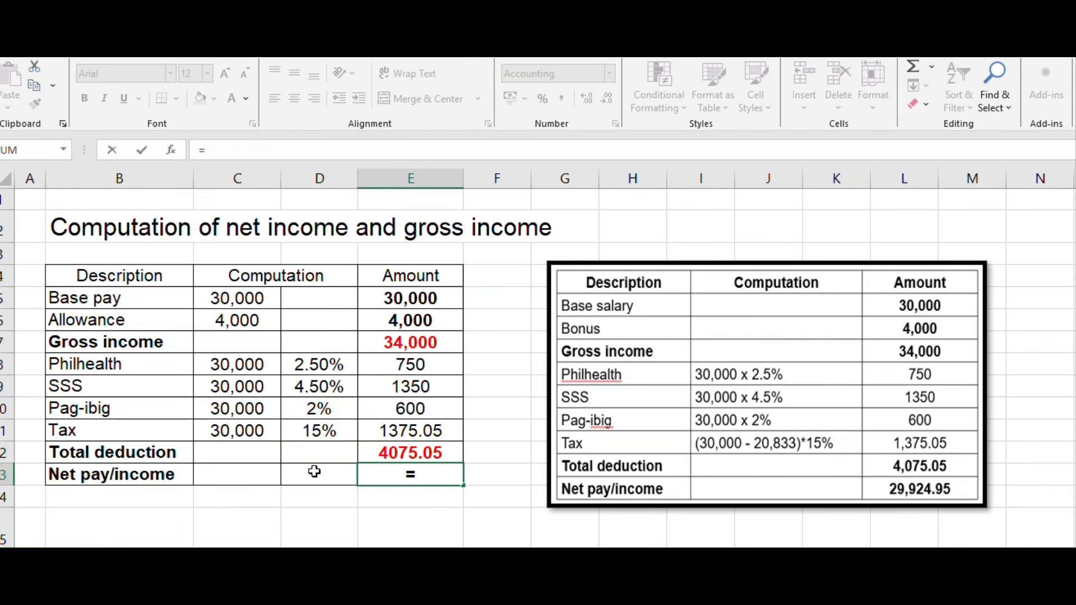
click(408, 346)
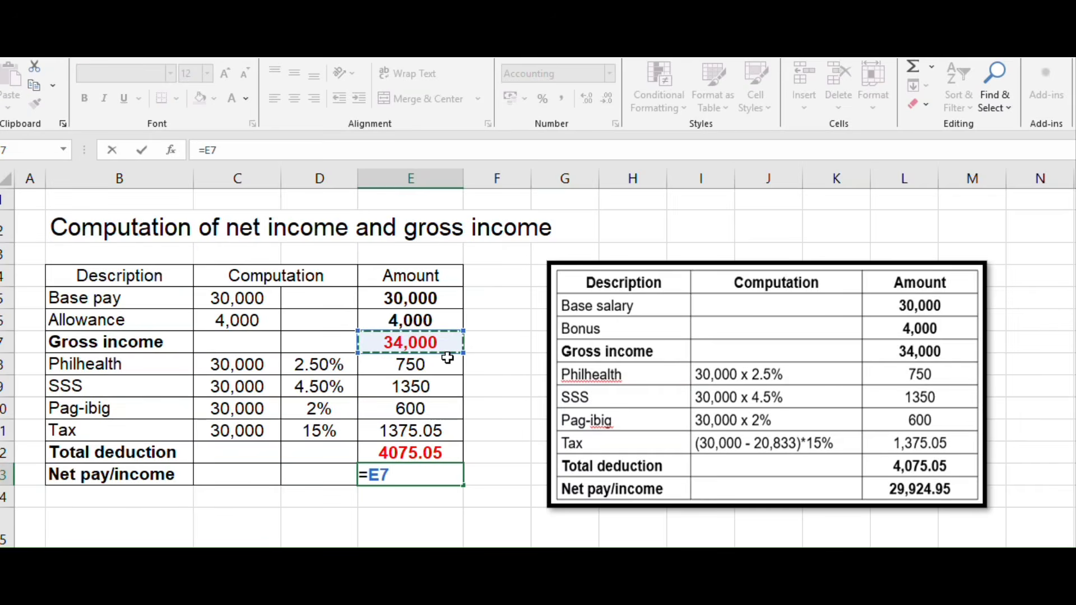
text(-)
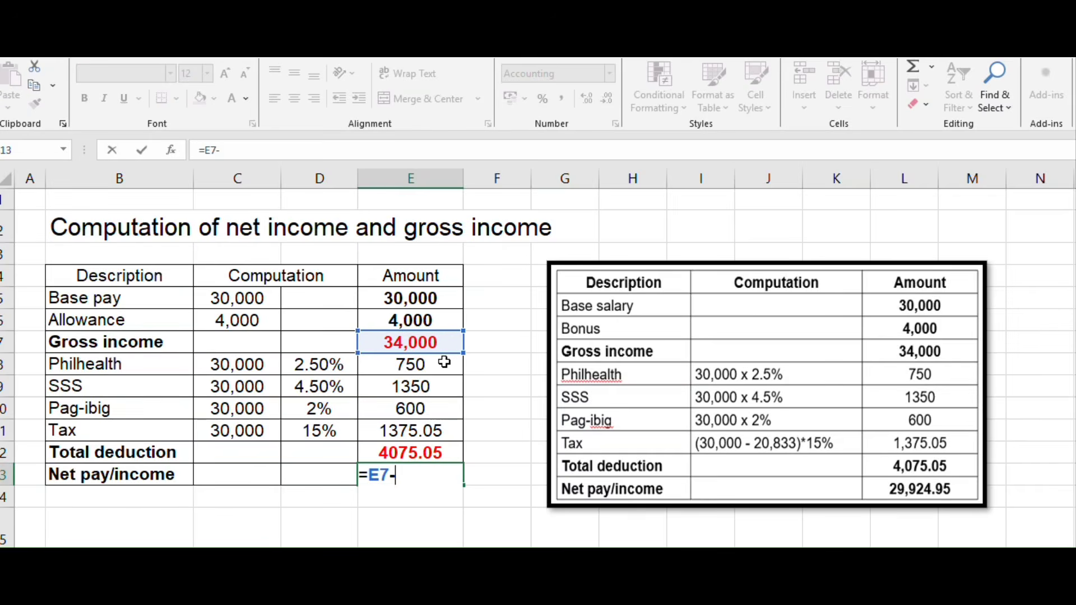
click(420, 452)
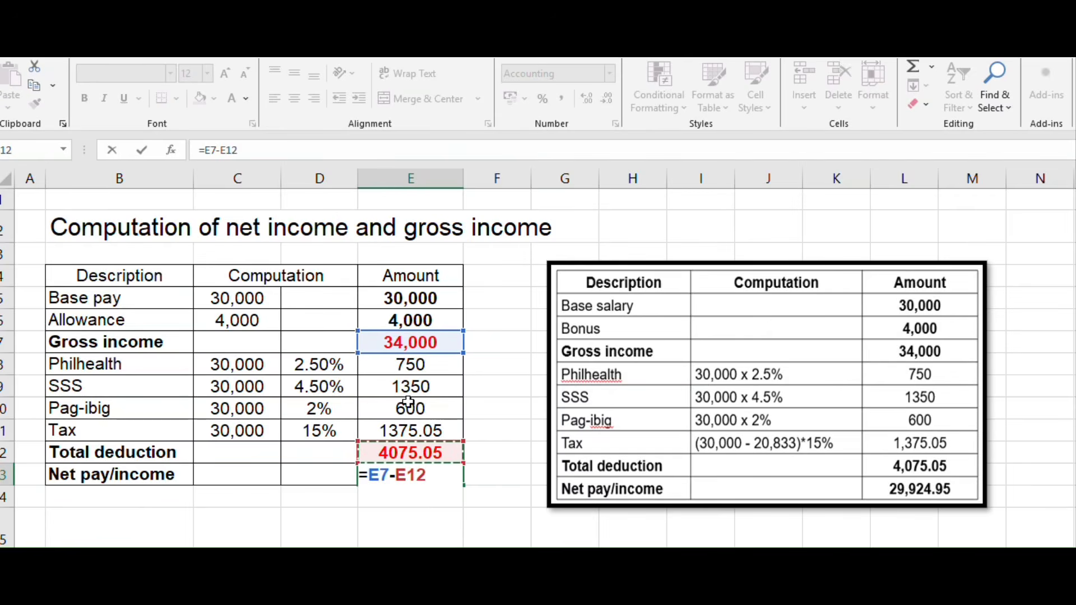
key(Return)
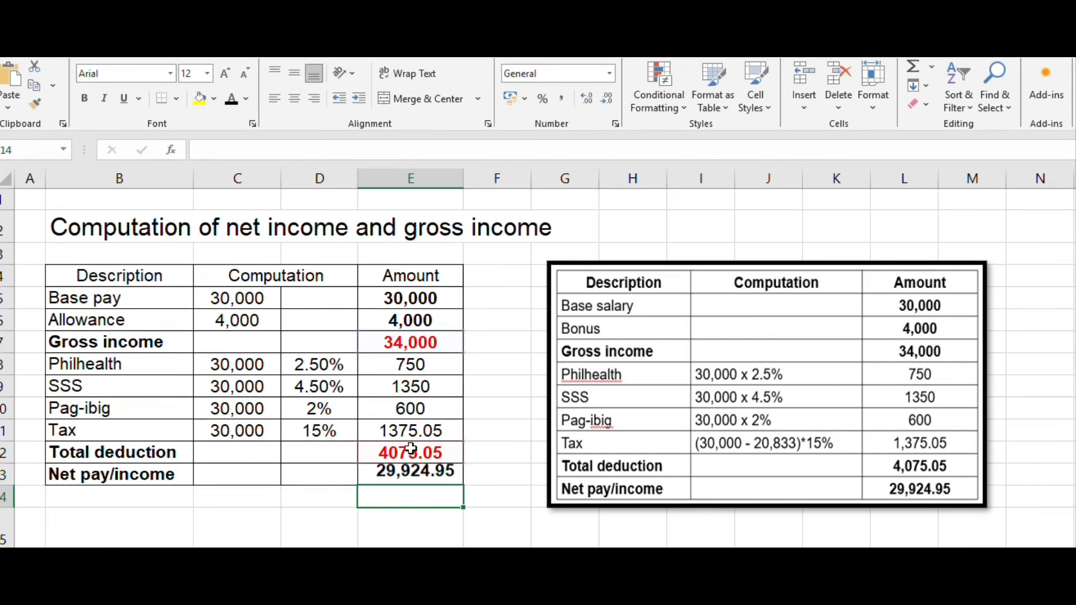